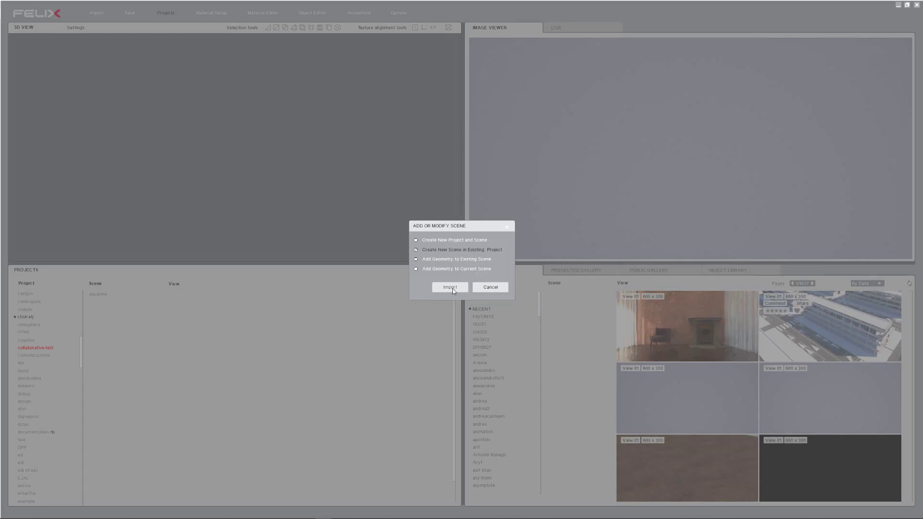
Import the geometry as a new scene in the existing documentation project, keeping the proposed scene name.
{"action": "left_click", "coordinate": [452, 289]}
{"action": "left_click", "coordinate": [461, 244]}
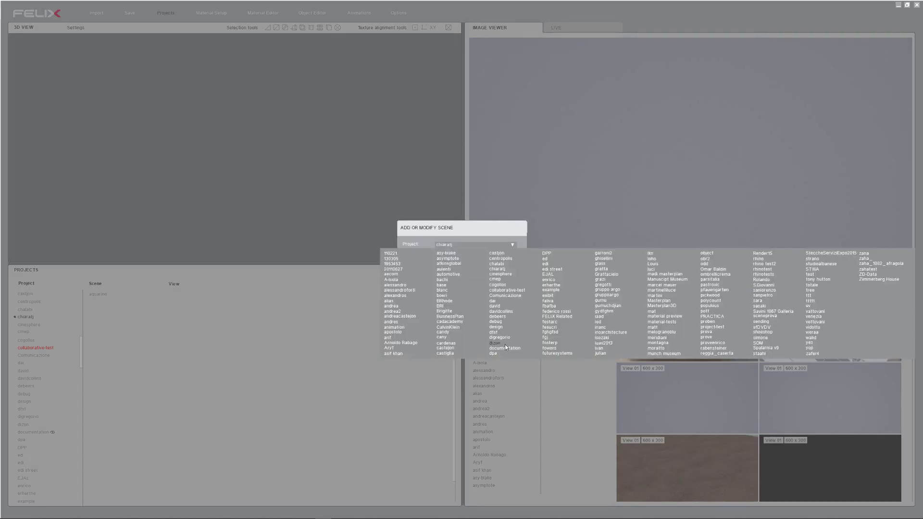
{"action": "left_click", "coordinate": [498, 347]}
{"action": "left_click", "coordinate": [476, 258]}
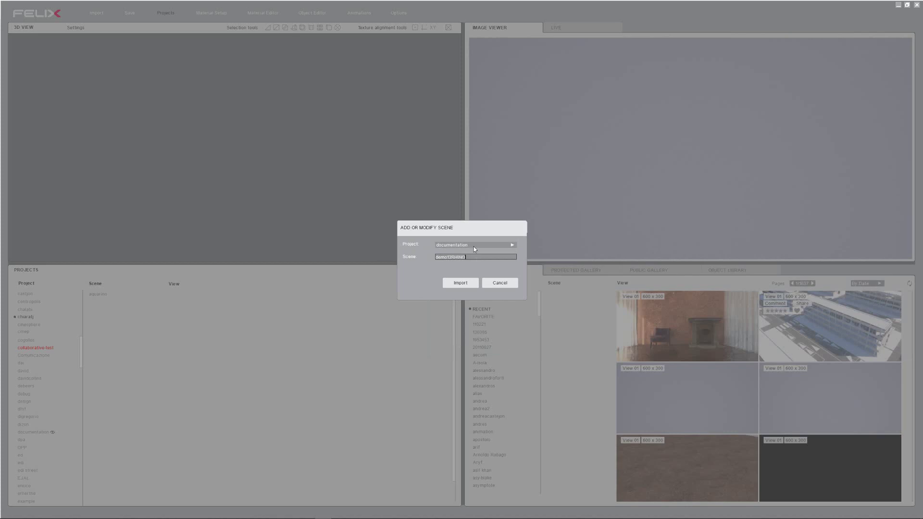
{"action": "key", "text": "Return"}
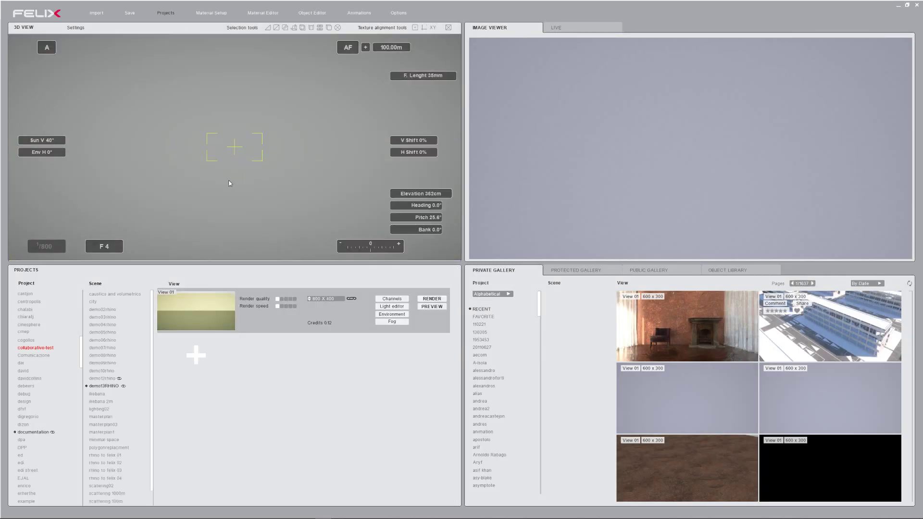
Apply the first clear glass from the Design materials to the room's window panes, with layer extrusion enabled.
{"action": "right_click_drag", "start_coordinate": [229, 182], "coordinate": [336, 192]}
{"action": "right_click_drag", "start_coordinate": [315, 115], "coordinate": [277, 195], "text": "shift"}
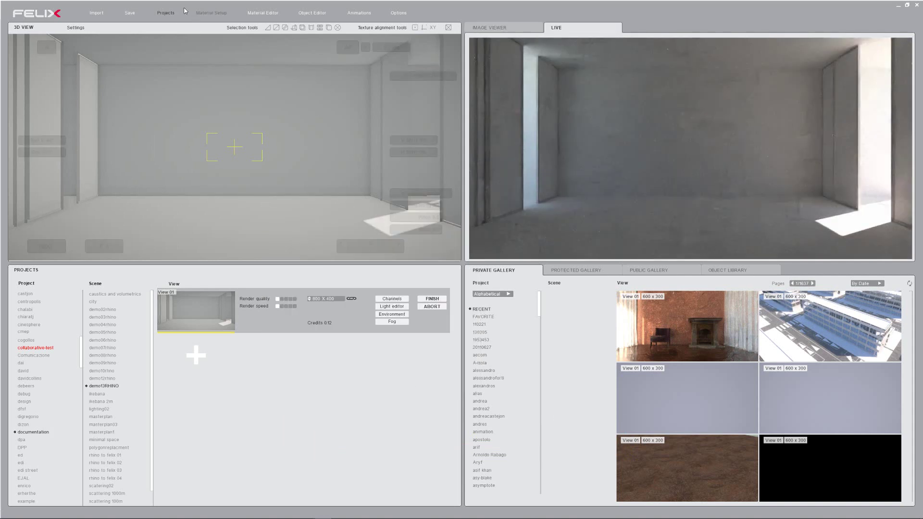
{"action": "left_click", "coordinate": [212, 13]}
{"action": "left_click", "coordinate": [528, 364]}
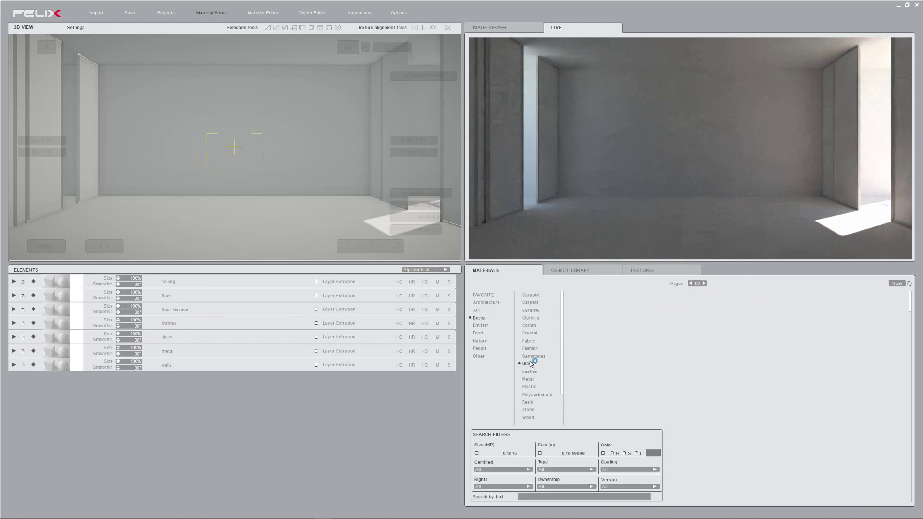
{"action": "left_click_drag", "start_coordinate": [734, 321], "coordinate": [42, 167]}
{"action": "left_click", "coordinate": [453, 294]}
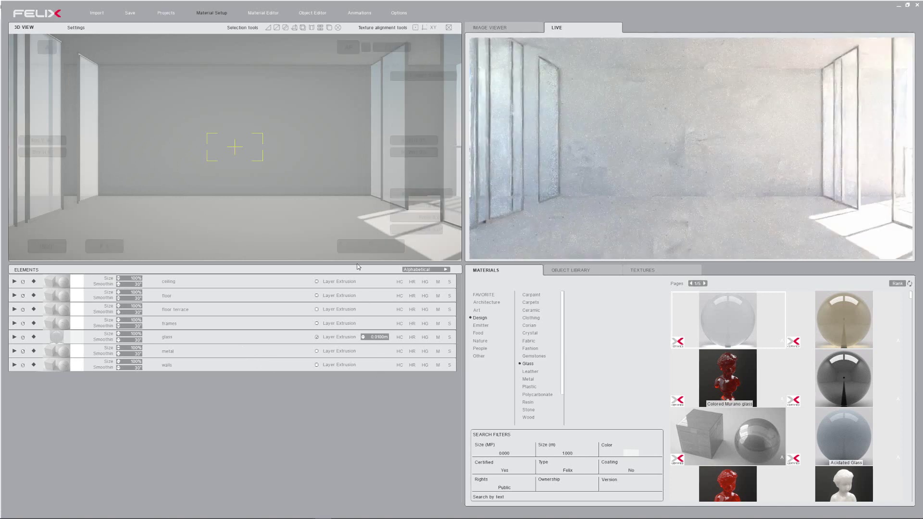
Set the sun's vertical angle to 25° and the environment's horizontal rotation to 40°.
{"action": "mouse_move", "coordinate": [38, 141]}
{"action": "left_mouse_down"}
{"action": "mouse_move", "coordinate": [55, 152]}
{"action": "mouse_move", "coordinate": [33, 141]}
{"action": "left_mouse_up"}
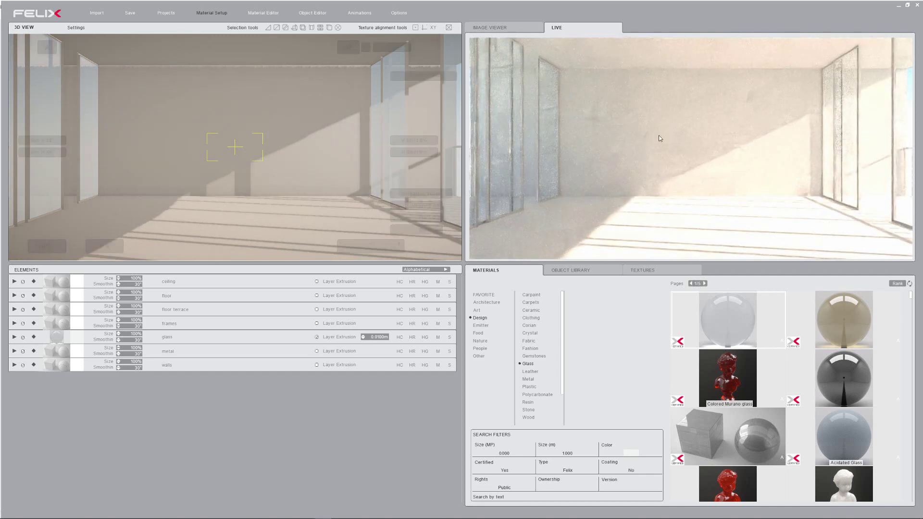
Apply a dark wood parquet to the interior floor and a plain grey-beige ceramic tile to the terrace floor.
{"action": "left_click", "coordinate": [490, 303]}
{"action": "left_click", "coordinate": [536, 334]}
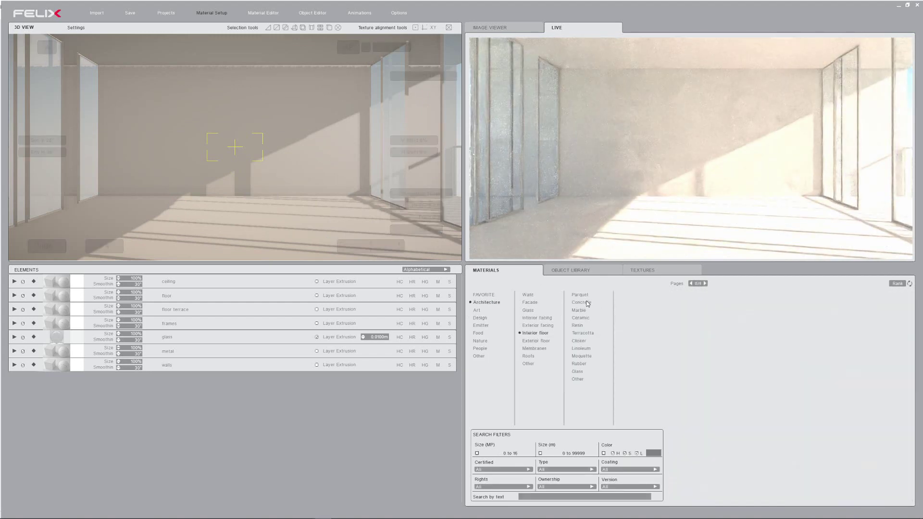
{"action": "left_click_drag", "start_coordinate": [844, 323], "coordinate": [333, 301]}
{"action": "left_click", "coordinate": [582, 317]}
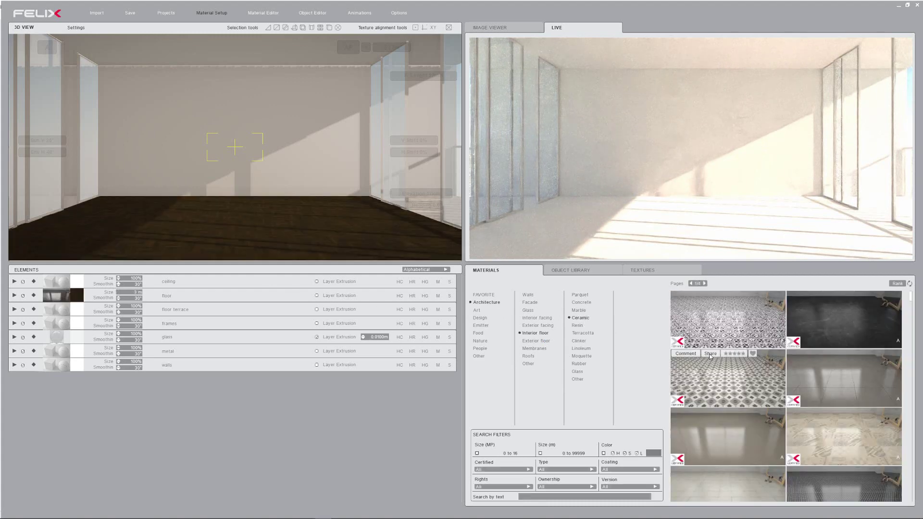
{"action": "left_click_drag", "start_coordinate": [728, 446], "coordinate": [426, 208]}
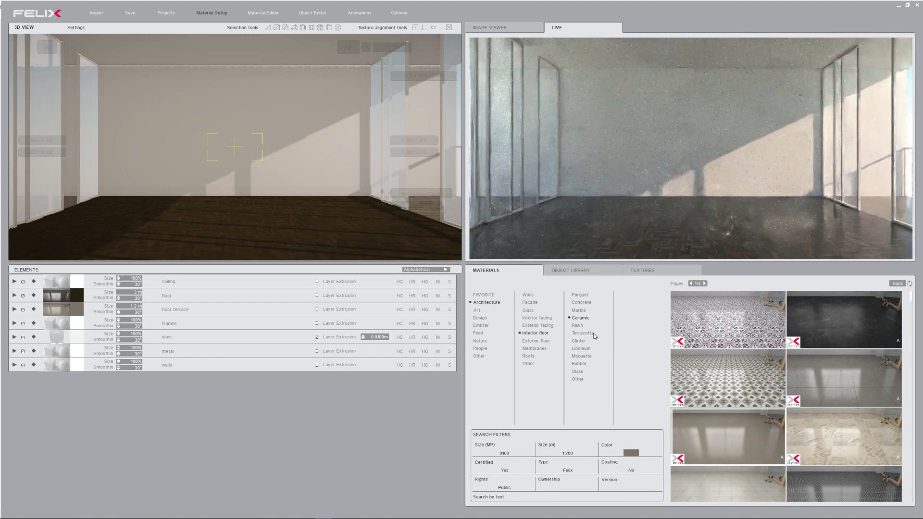
Apply the orange-yellow interior facing material to the walls and set its size to 2 m.
{"action": "left_click", "coordinate": [540, 319]}
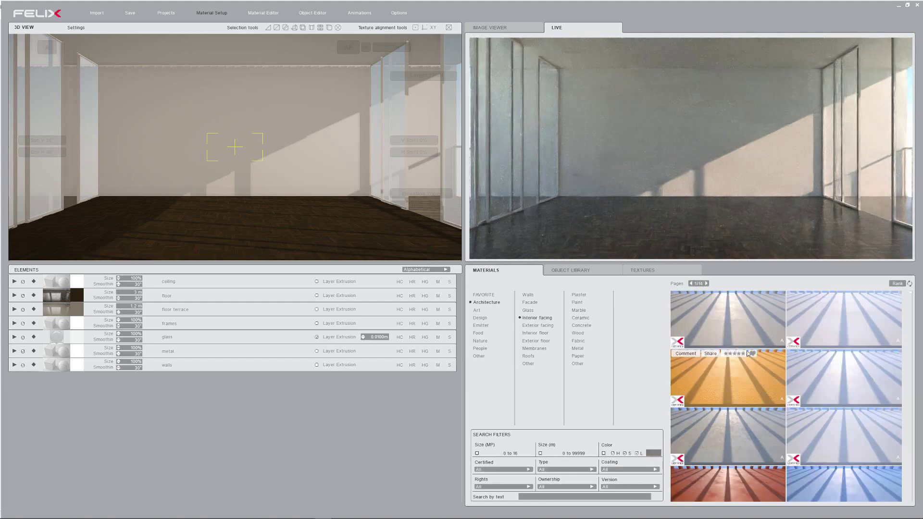
{"action": "left_click_drag", "start_coordinate": [743, 385], "coordinate": [296, 165]}
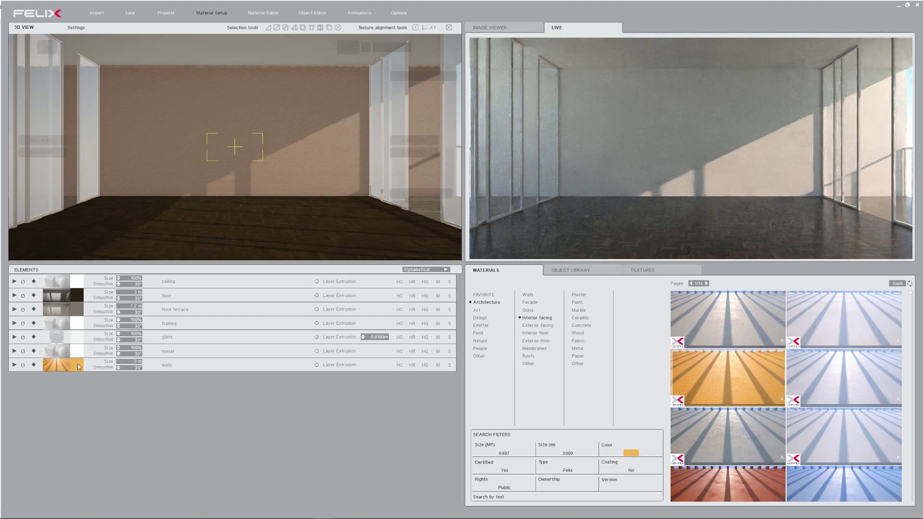
{"action": "type", "text": "2"}
{"action": "key", "text": "Return"}
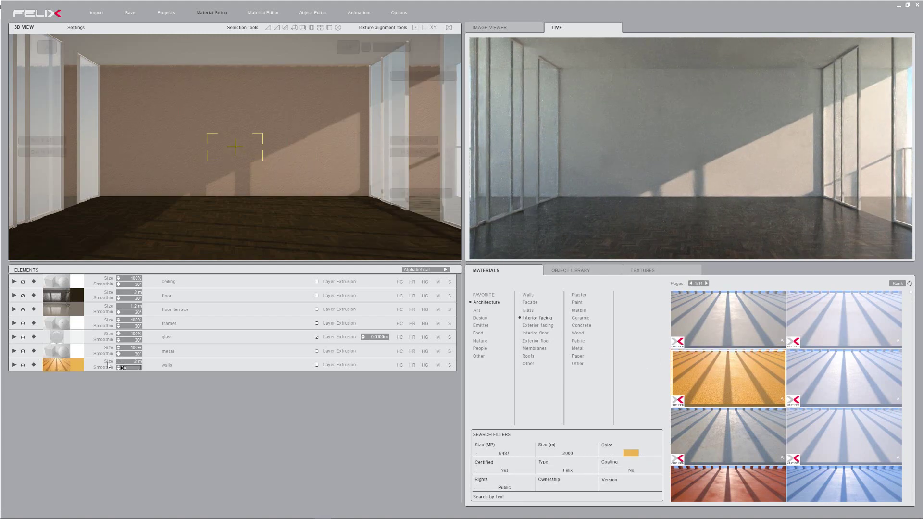
Lighten the wall material's orange-yellow colour and raise its saturation.
{"action": "left_click", "coordinate": [77, 366]}
{"action": "left_click", "coordinate": [469, 219]}
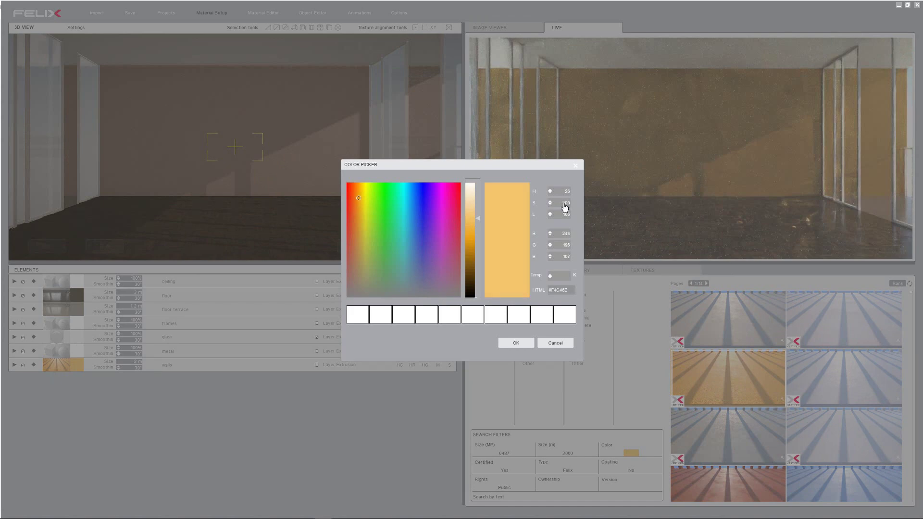
{"action": "scroll", "coordinate": [565, 206], "scroll_direction": "up", "scroll_amount": 8}
{"action": "left_click", "coordinate": [519, 342]}
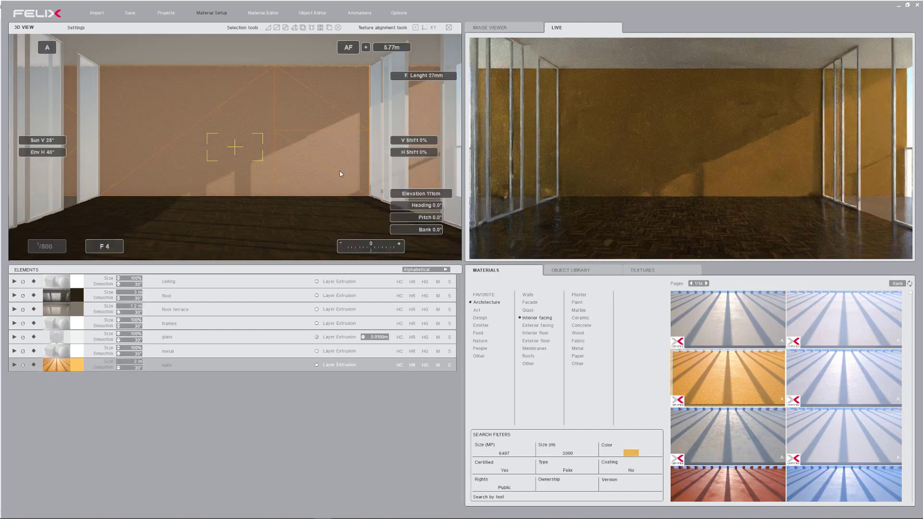
Apply the Design metal material listed just below Brushed Steel to the frames and metal elements.
{"action": "left_click", "coordinate": [480, 319]}
{"action": "left_click", "coordinate": [528, 380]}
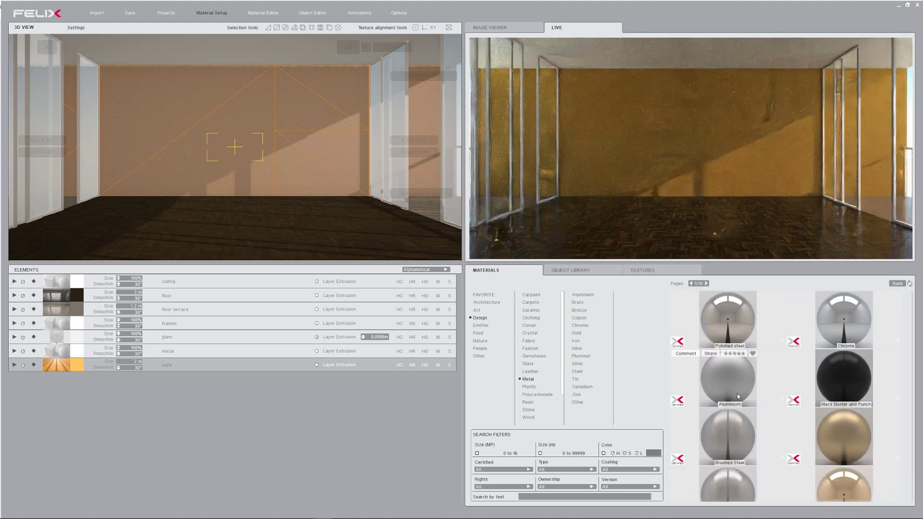
{"action": "left_click_drag", "start_coordinate": [716, 483], "coordinate": [57, 351]}
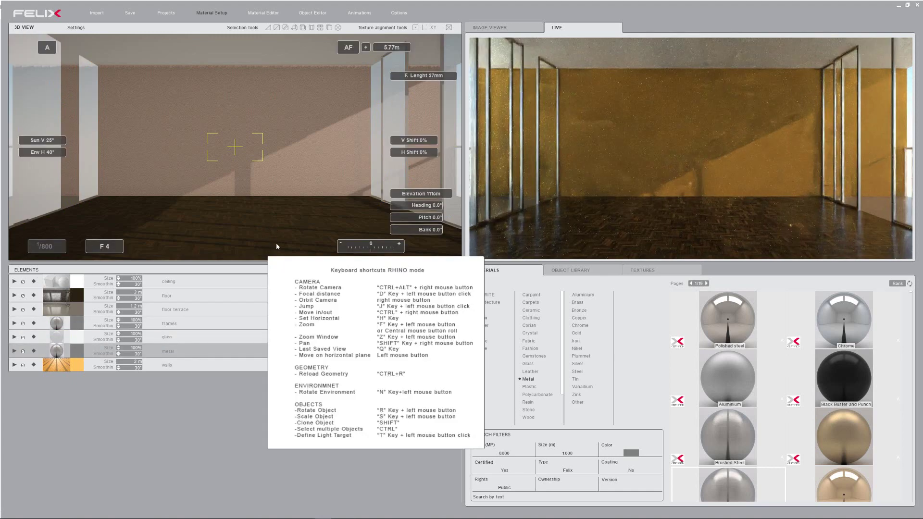
Switch the camera exposure to manual with a shutter speed of 1/400.
{"action": "left_click", "coordinate": [45, 45]}
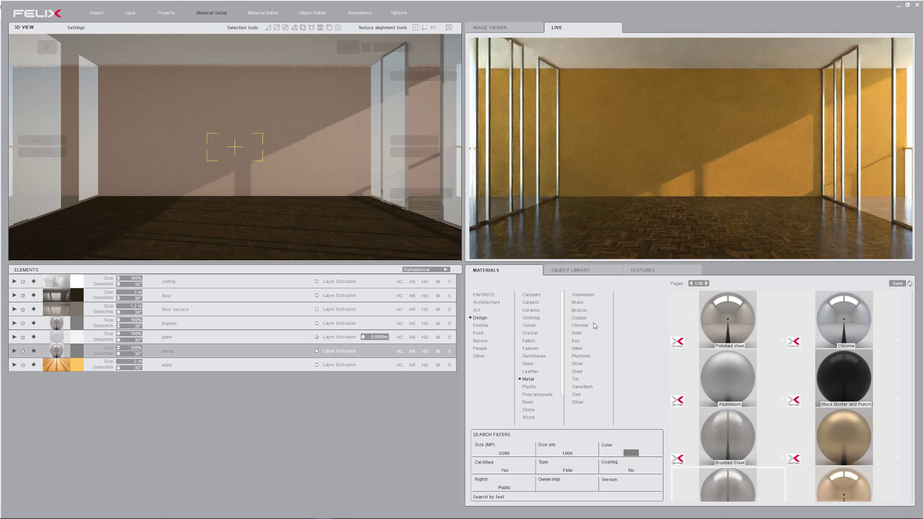
Place the brown leather three-seat couch from the object library's Furniture, Seat, Couches category on the room's floor.
{"action": "left_click", "coordinate": [571, 271]}
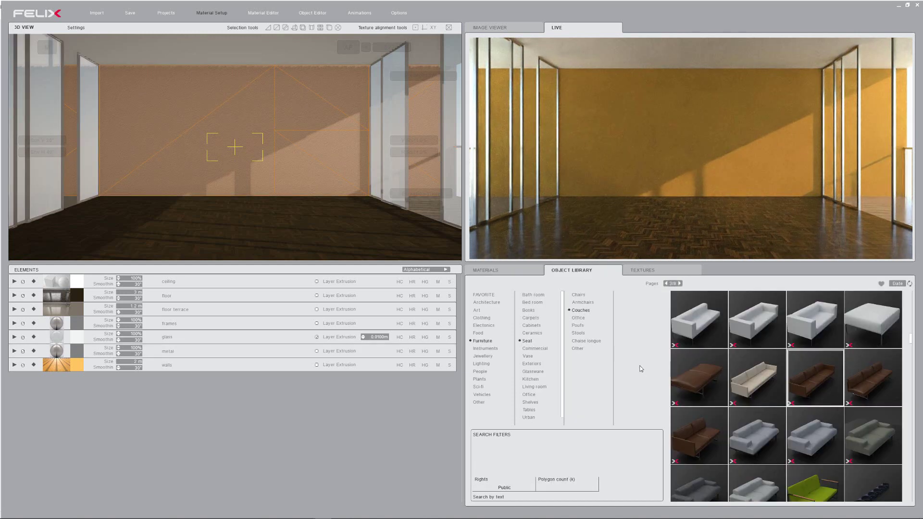
{"action": "left_click_drag", "start_coordinate": [815, 378], "coordinate": [239, 249]}
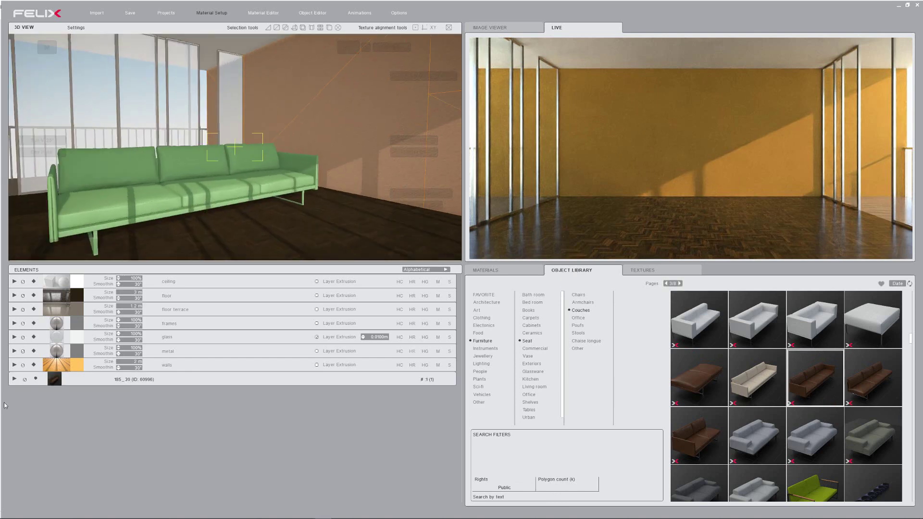
Apply the dark teal-blue silk fabric to all parts of the couch except the Gommini part.
{"action": "left_click", "coordinate": [14, 379]}
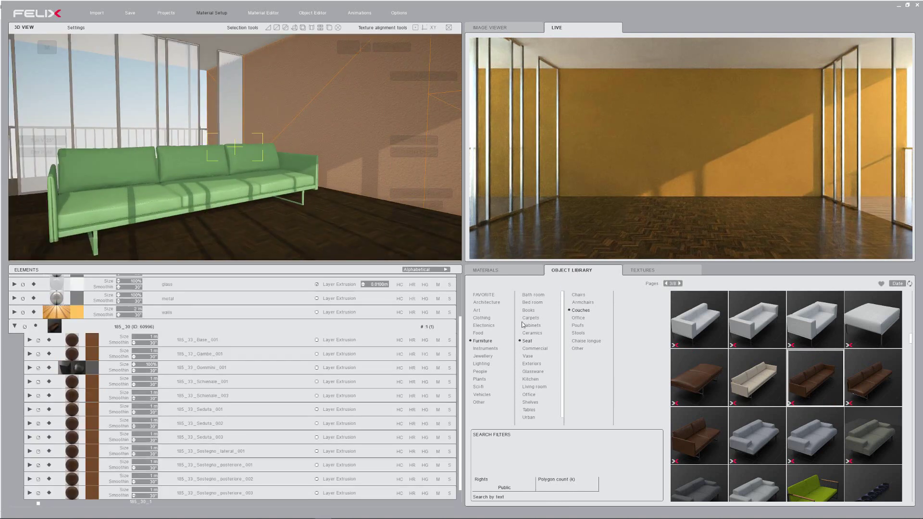
{"action": "left_click", "coordinate": [504, 274]}
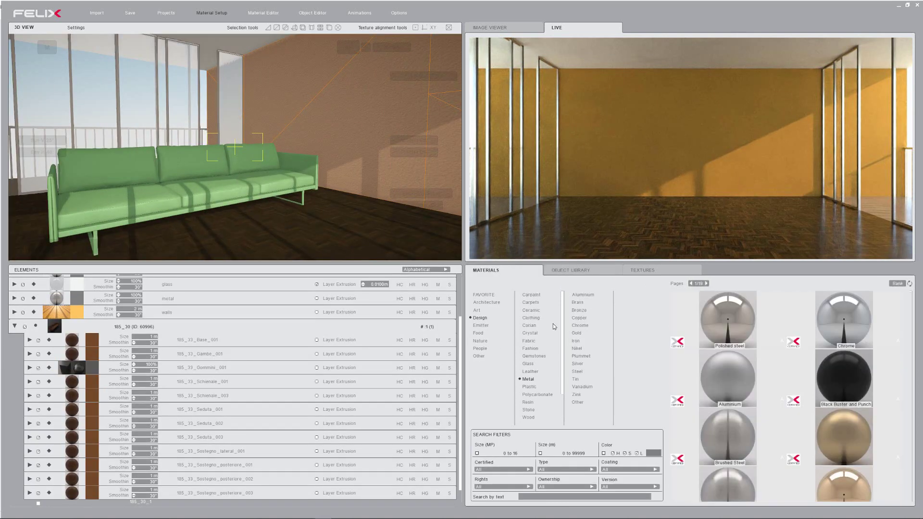
{"action": "left_click", "coordinate": [529, 341]}
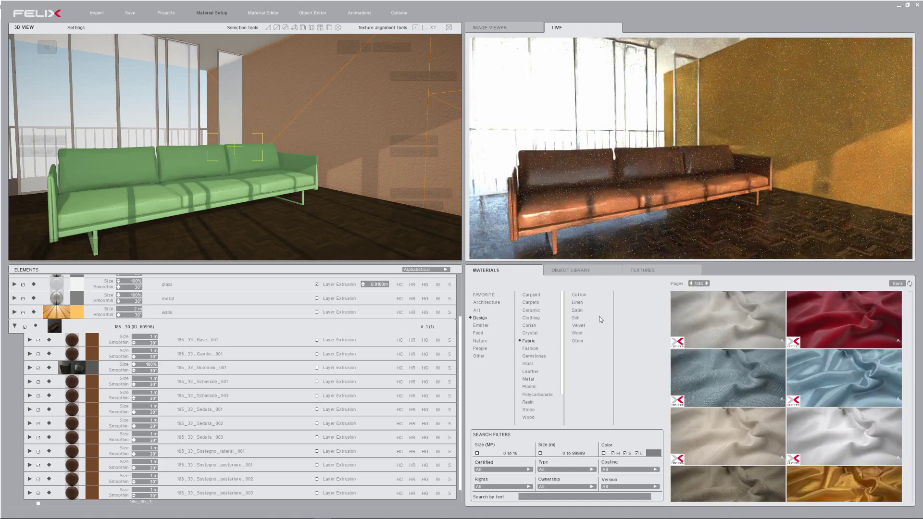
{"action": "left_click", "coordinate": [575, 319]}
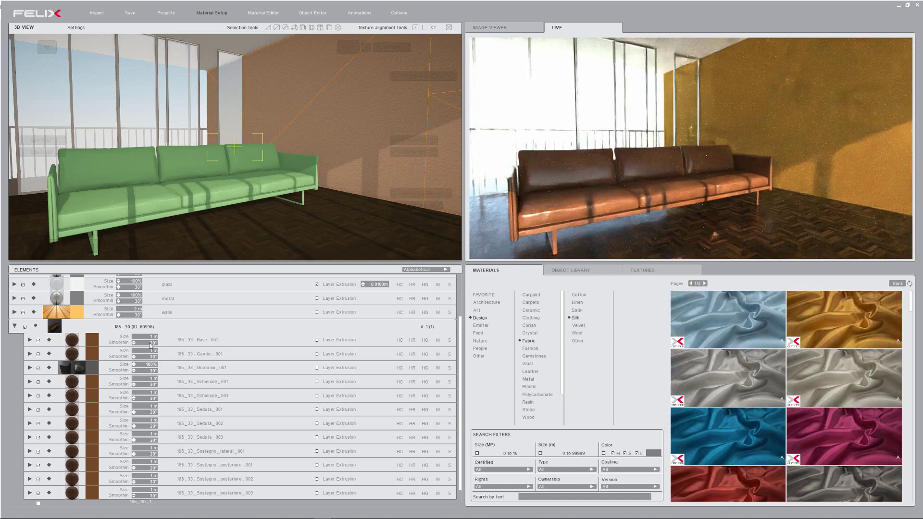
{"action": "left_click", "coordinate": [81, 343]}
{"action": "left_click", "coordinate": [77, 497], "text": "shift"}
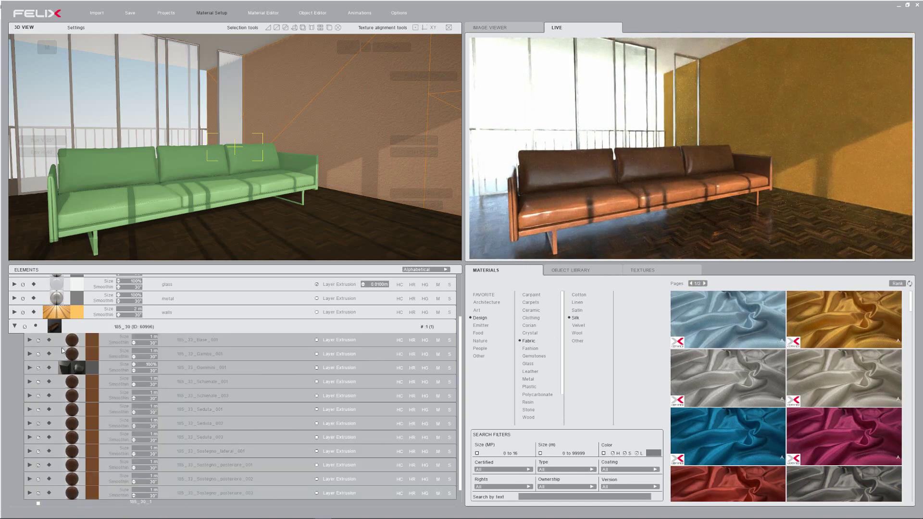
{"action": "left_click", "coordinate": [76, 370], "text": "ctrl"}
{"action": "left_click_drag", "start_coordinate": [748, 449], "coordinate": [89, 412]}
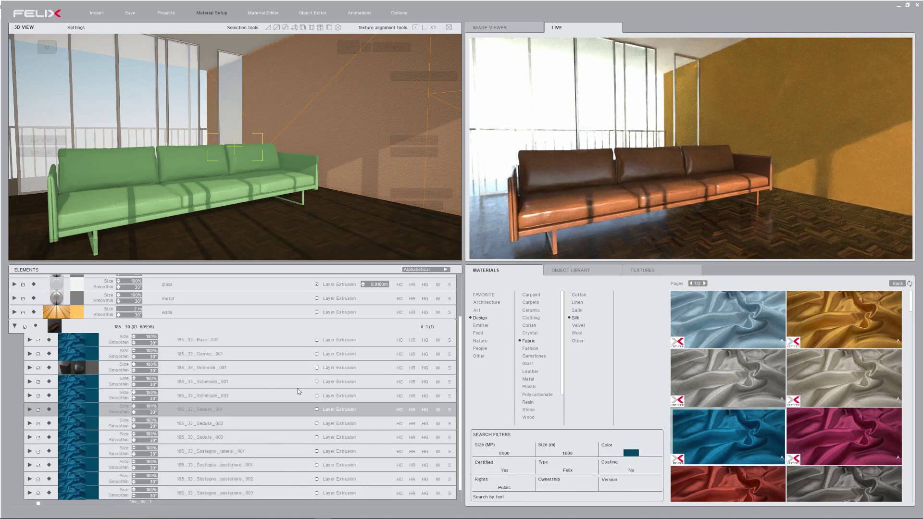
Apply the metal material listed just below Brushed Steel to the couch's Gambe legs.
{"action": "left_click", "coordinate": [529, 380]}
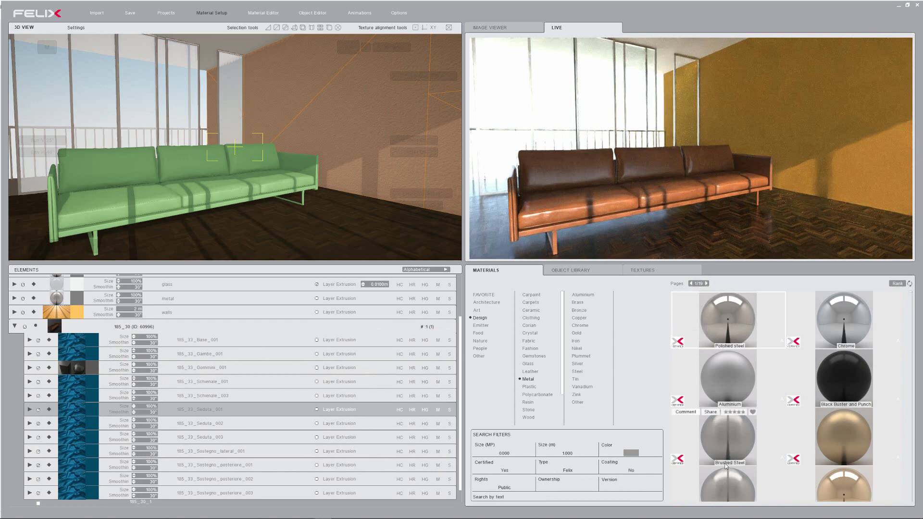
{"action": "left_click_drag", "start_coordinate": [722, 482], "coordinate": [76, 356]}
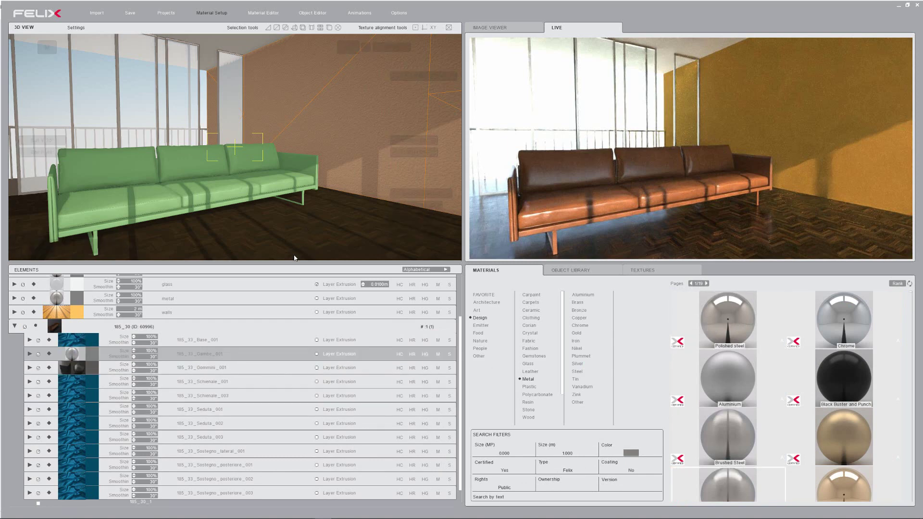
Rotate the couch parallel to the back wall and move it against that wall, roughly centred.
{"action": "mouse_move", "coordinate": [291, 264]}
{"action": "left_click", "coordinate": [222, 197]}
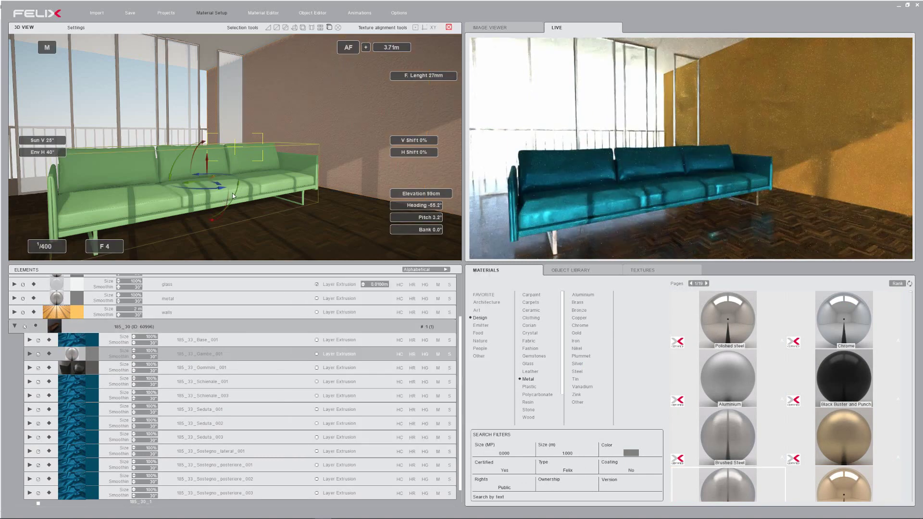
{"action": "left_click_drag", "start_coordinate": [243, 187], "coordinate": [180, 186]}
{"action": "key", "text": "r"}
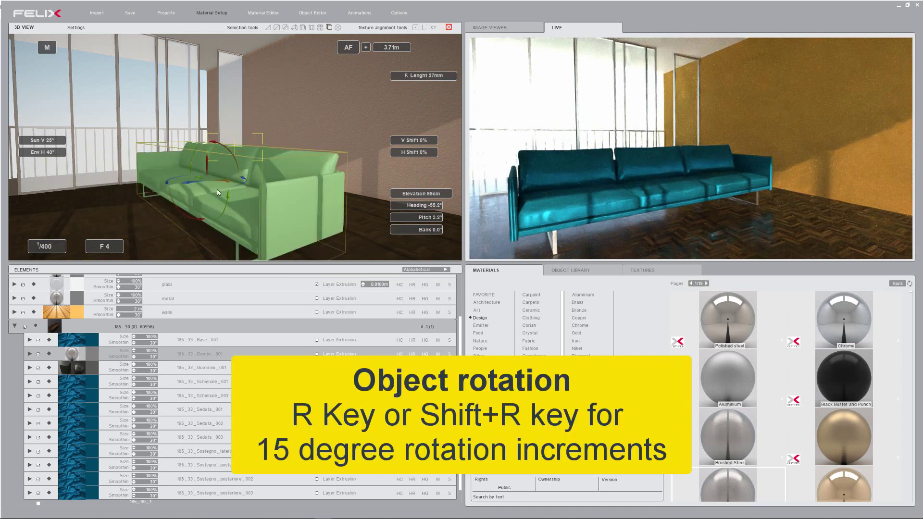
{"action": "right_click_drag", "start_coordinate": [134, 222], "coordinate": [223, 250]}
{"action": "key", "text": "r"}
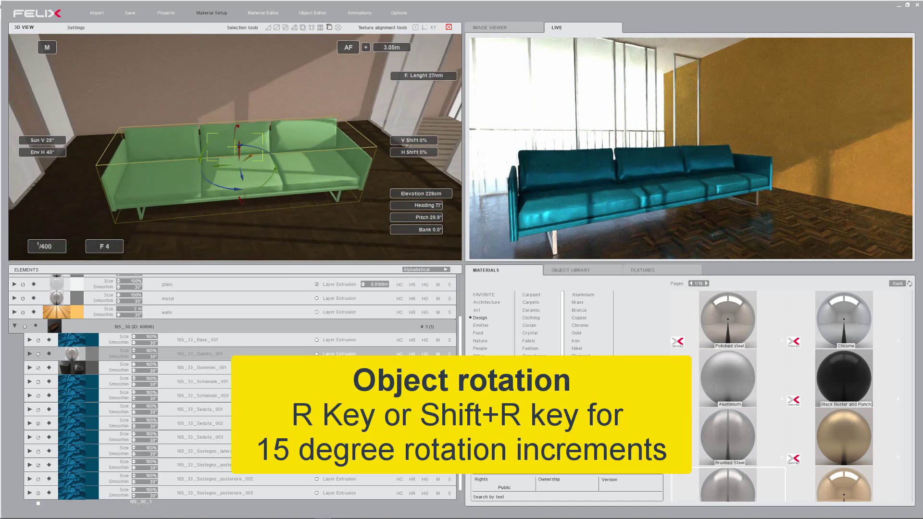
{"action": "left_click_drag", "start_coordinate": [242, 177], "coordinate": [236, 128]}
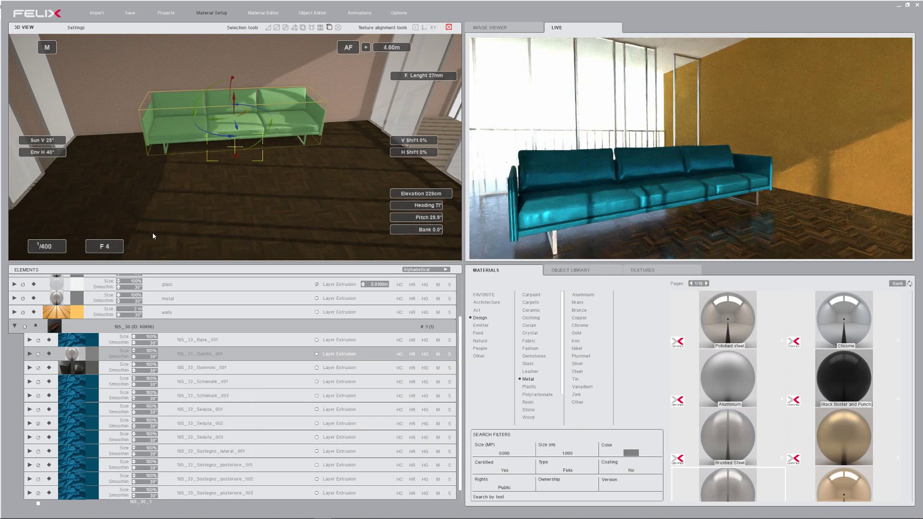
{"action": "right_click_drag", "start_coordinate": [153, 235], "coordinate": [257, 224]}
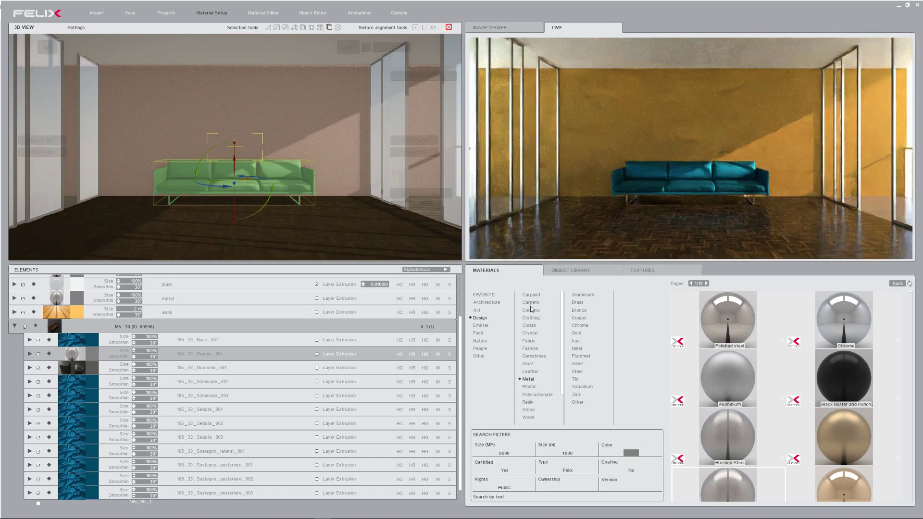
Place the dark square coffee table from the object library's Furniture, Tables category on the floor in front of the couch.
{"action": "left_click", "coordinate": [579, 271]}
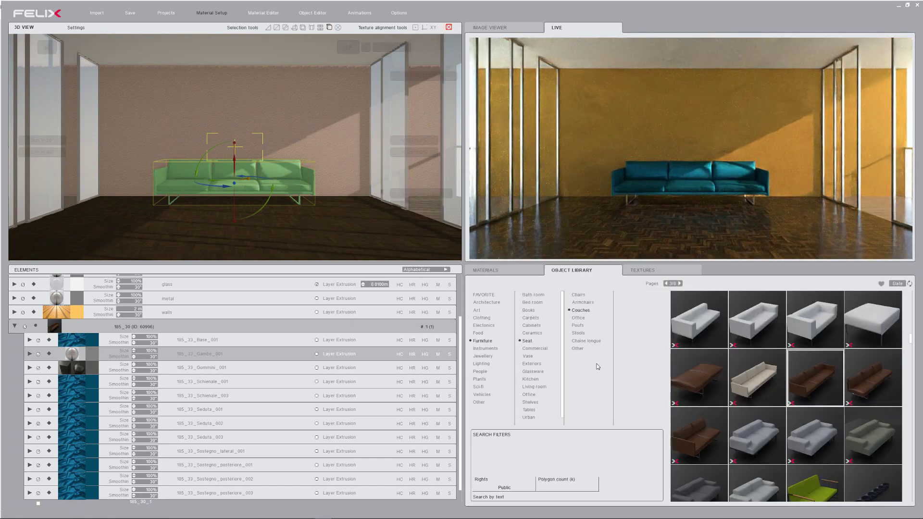
{"action": "scroll", "coordinate": [535, 415], "scroll_direction": "down", "scroll_amount": 1}
{"action": "left_click", "coordinate": [536, 415]}
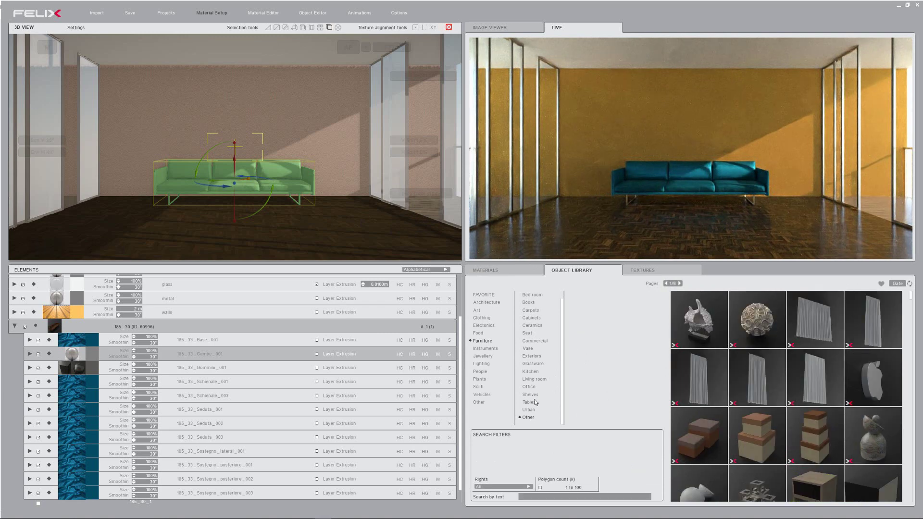
{"action": "left_click", "coordinate": [535, 402]}
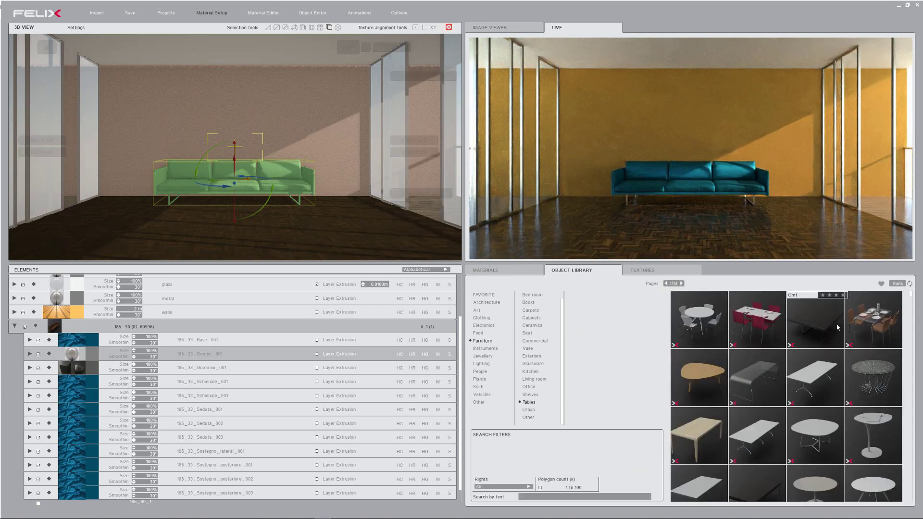
{"action": "left_click_drag", "start_coordinate": [806, 320], "coordinate": [249, 208]}
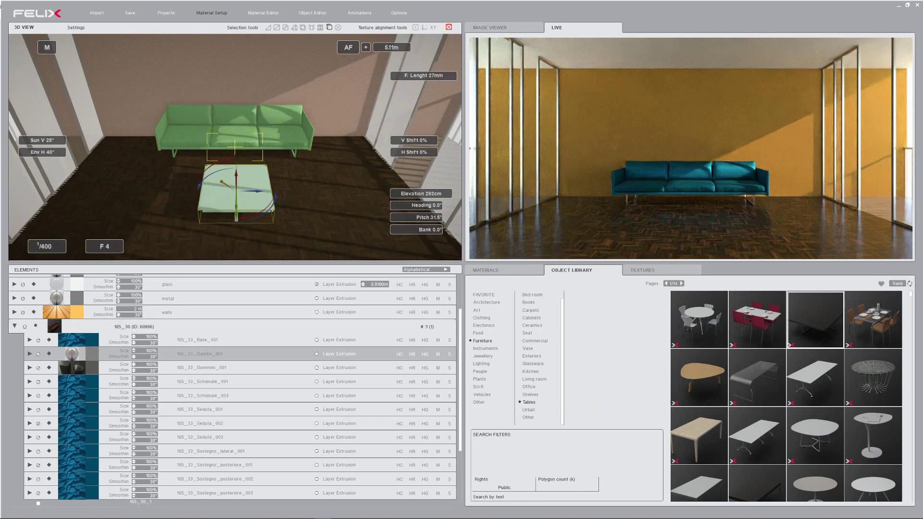
Place the low wooden armchair from Furniture, Seat, Armchairs at the coffee table's front-left side and rotate it to face the table.
{"action": "left_click", "coordinate": [527, 333]}
{"action": "left_click", "coordinate": [582, 302]}
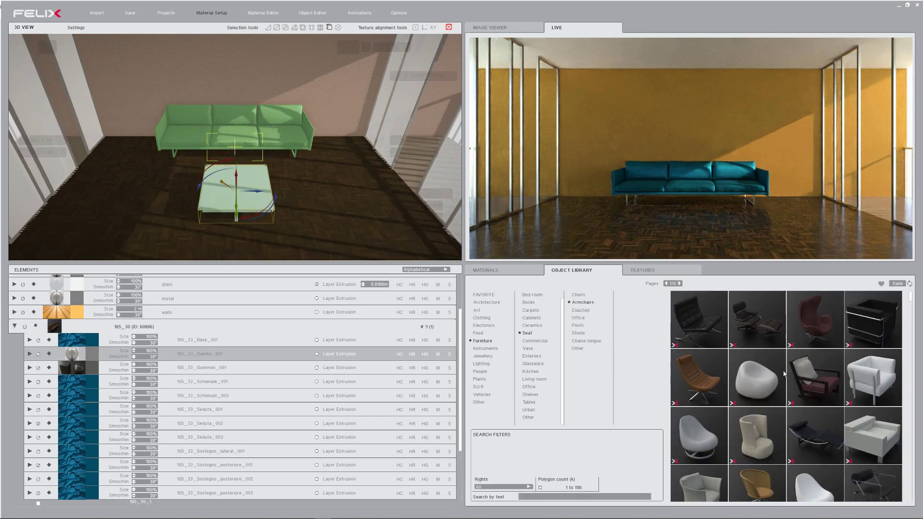
{"action": "left_click_drag", "start_coordinate": [815, 435], "coordinate": [145, 221]}
{"action": "middle_click_drag", "start_coordinate": [157, 228], "coordinate": [178, 197]}
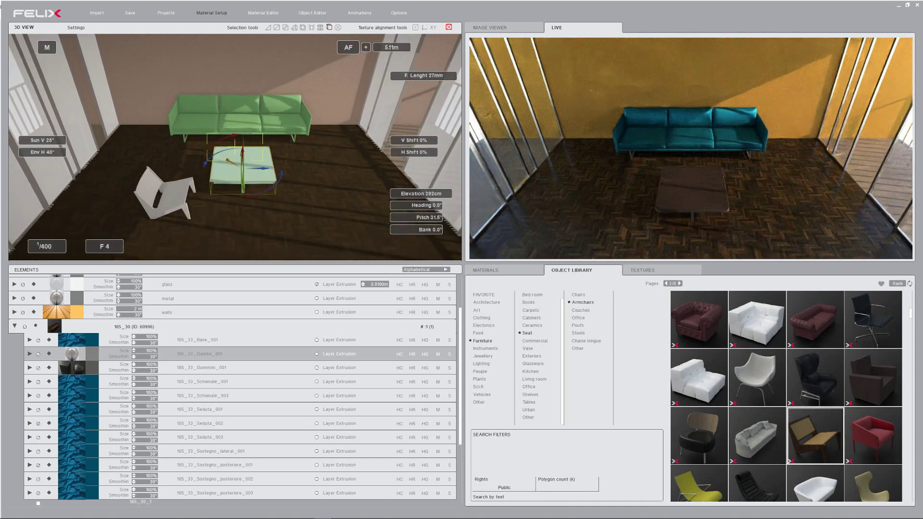
{"action": "left_click", "coordinate": [176, 205]}
{"action": "right_click_drag", "start_coordinate": [176, 205], "coordinate": [165, 201]}
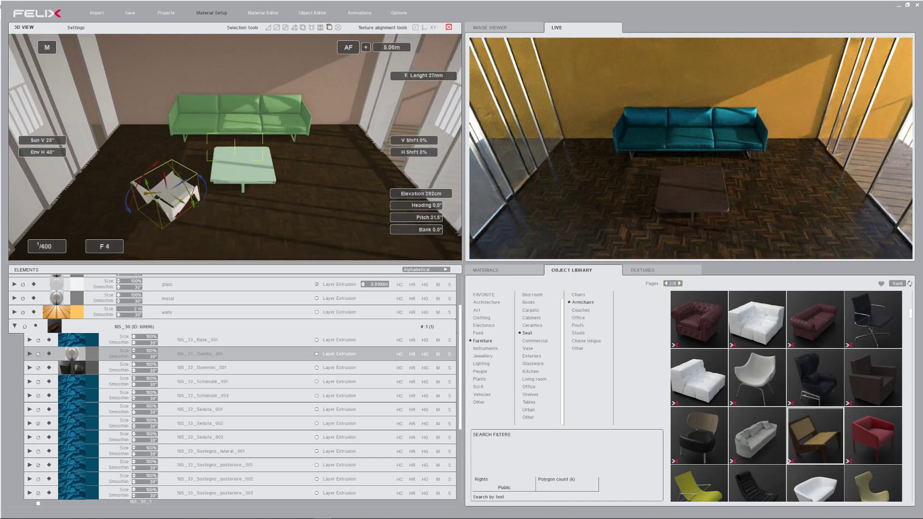
{"action": "left_click_drag", "start_coordinate": [166, 200], "coordinate": [165, 217]}
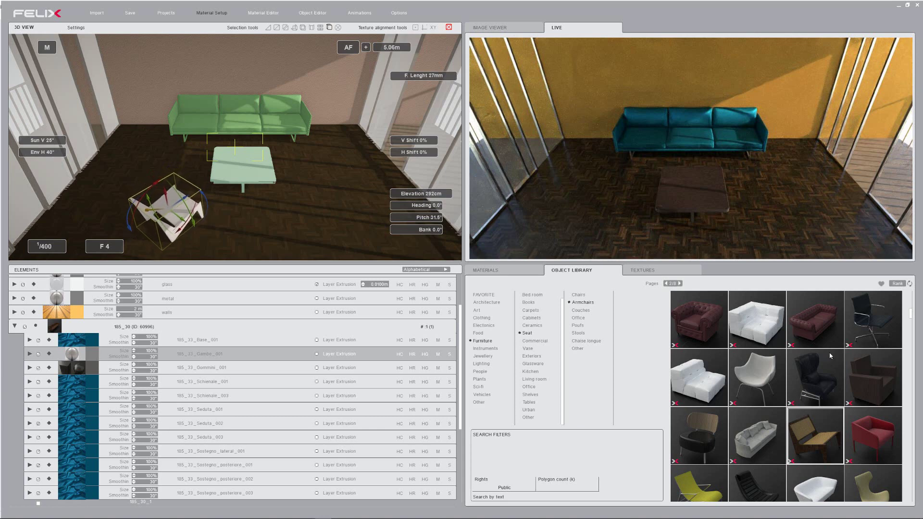
Place a second low wooden armchair at the coffee table's front-right side and rotate it to mirror the first one.
{"action": "left_click_drag", "start_coordinate": [816, 432], "coordinate": [335, 224]}
{"action": "left_click", "coordinate": [340, 218]}
{"action": "right_click_drag", "start_coordinate": [340, 217], "coordinate": [315, 216]}
{"action": "left_click_drag", "start_coordinate": [315, 226], "coordinate": [323, 219]}
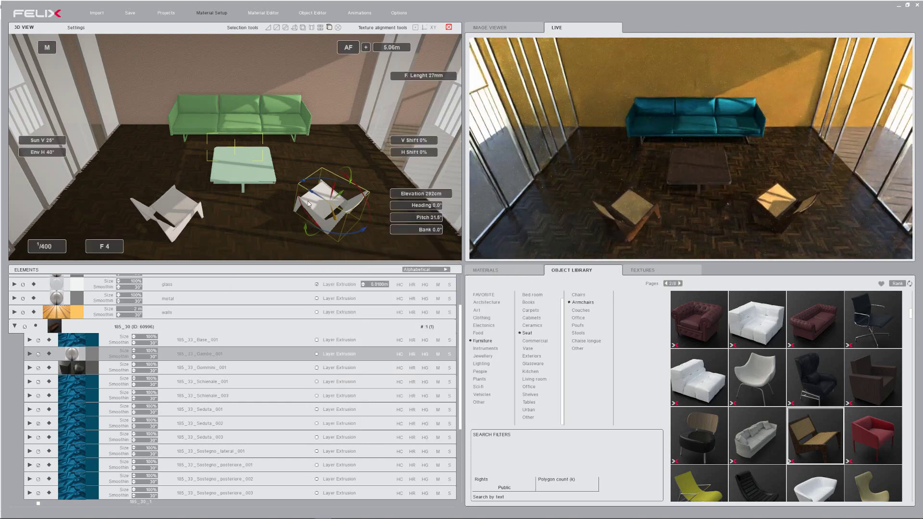
{"action": "left_click_drag", "start_coordinate": [309, 202], "coordinate": [305, 207]}
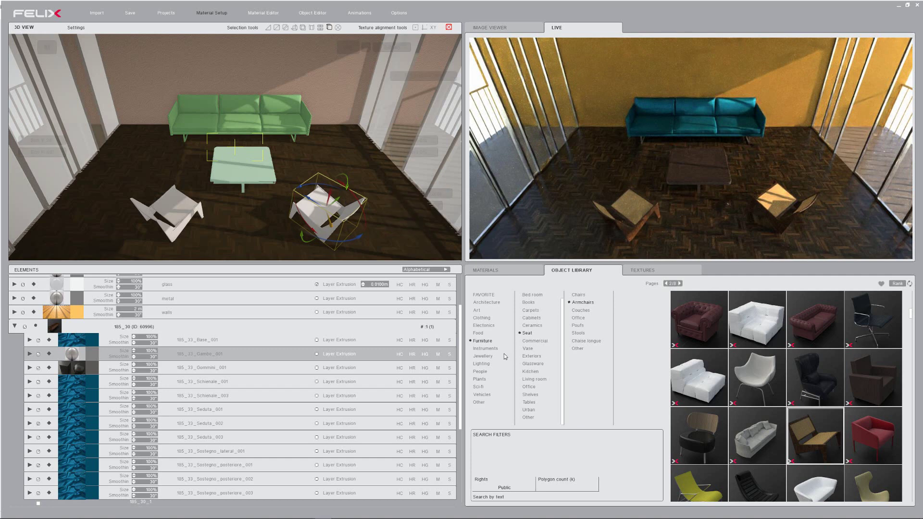
Place the red glass bowl from Furniture, Glassware on the rear left part of the coffee table.
{"action": "left_click", "coordinate": [533, 365]}
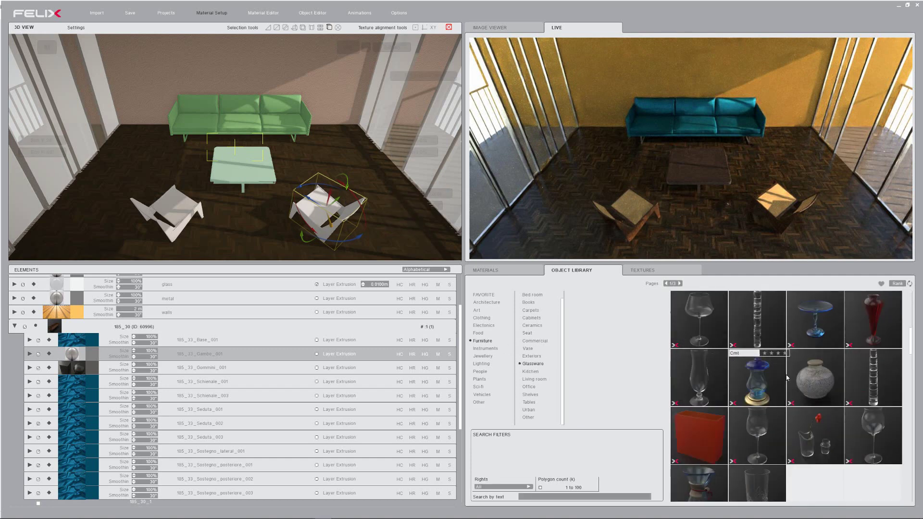
{"action": "scroll", "coordinate": [751, 369], "scroll_direction": "down", "scroll_amount": 3}
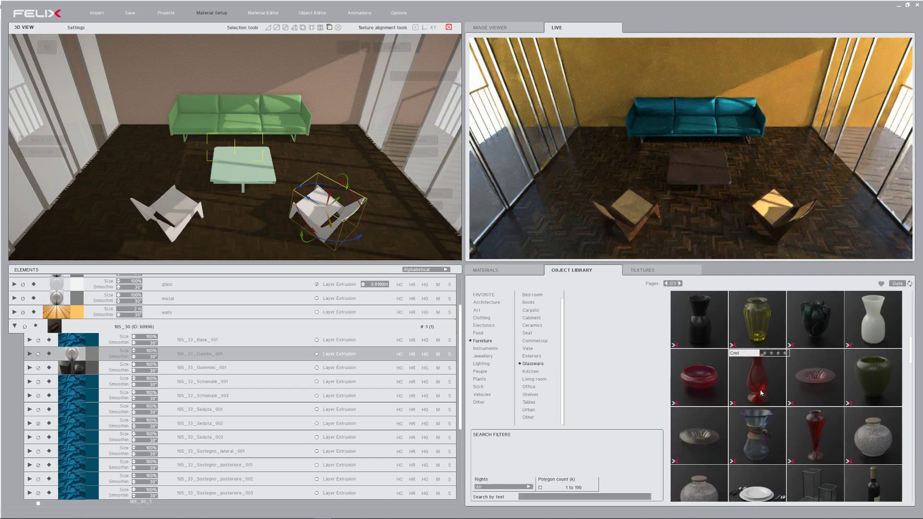
{"action": "left_click_drag", "start_coordinate": [710, 388], "coordinate": [231, 163]}
{"action": "left_click", "coordinate": [296, 215]}
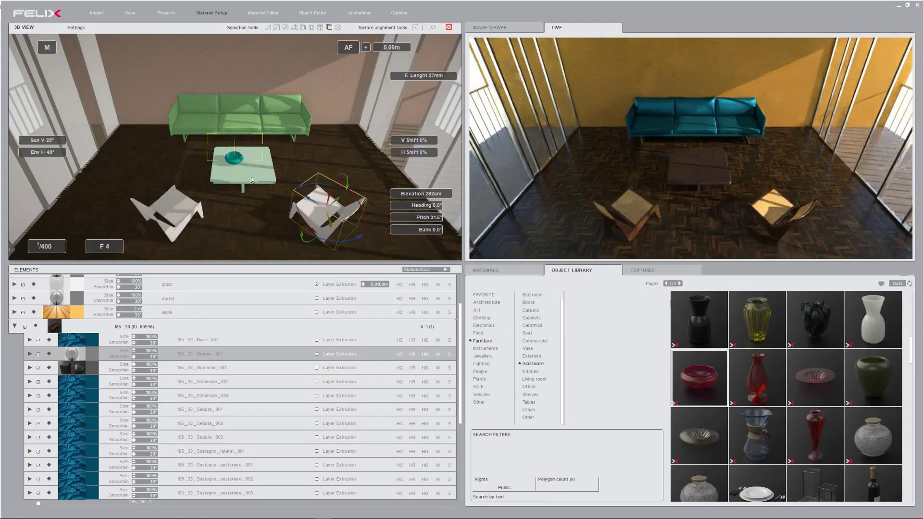
{"action": "scroll", "coordinate": [238, 164], "scroll_direction": "up", "scroll_amount": 5}
{"action": "scroll", "coordinate": [238, 163], "scroll_direction": "up", "scroll_amount": 3}
{"action": "left_click", "coordinate": [236, 165]}
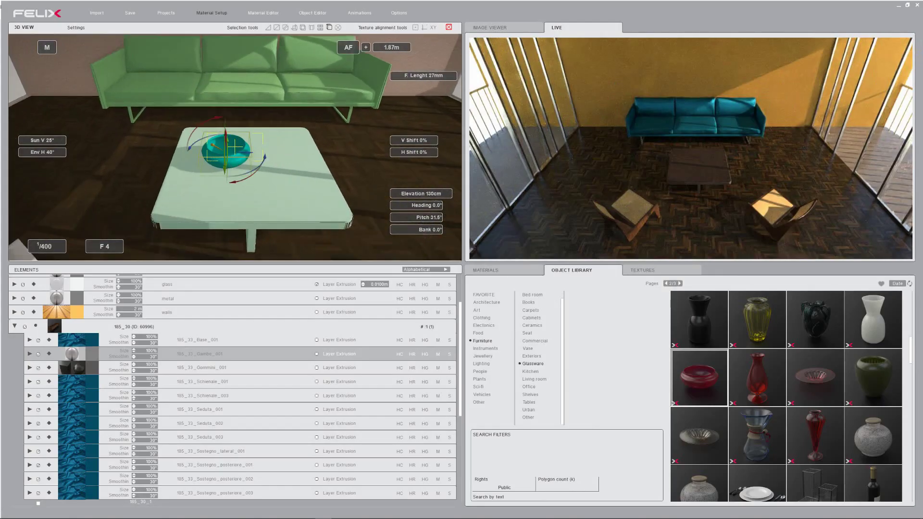
Place the open photo book from Furniture, Books on the coffee table in front of the bowl, near the table's right side.
{"action": "left_click", "coordinate": [529, 303]}
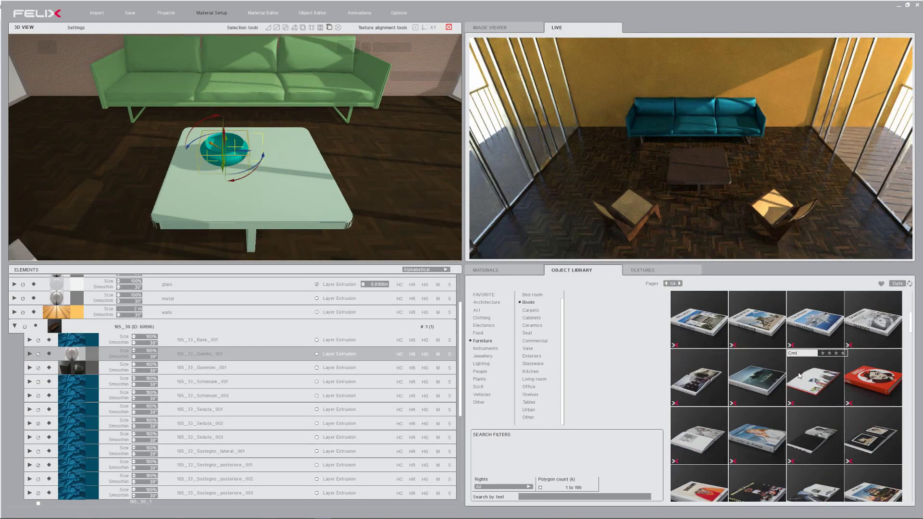
{"action": "left_click_drag", "start_coordinate": [873, 435], "coordinate": [316, 215]}
{"action": "left_click", "coordinate": [351, 258]}
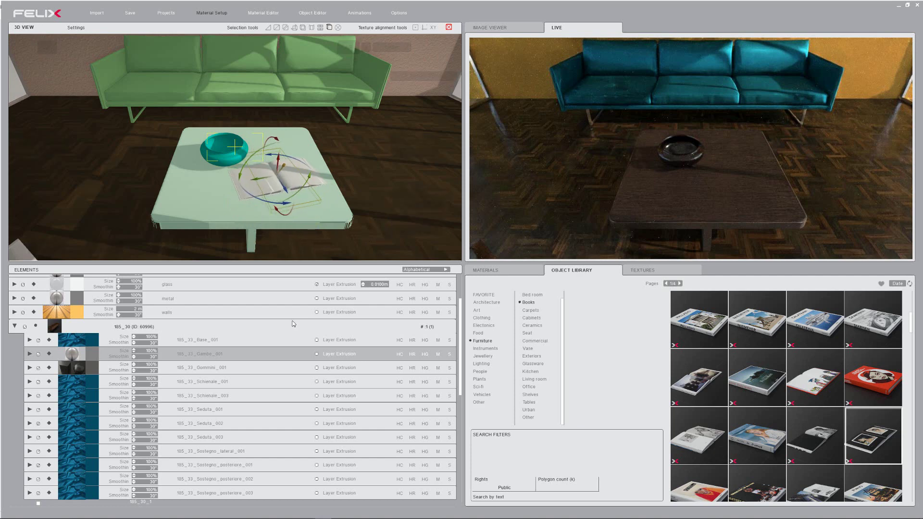
{"action": "left_click", "coordinate": [193, 369]}
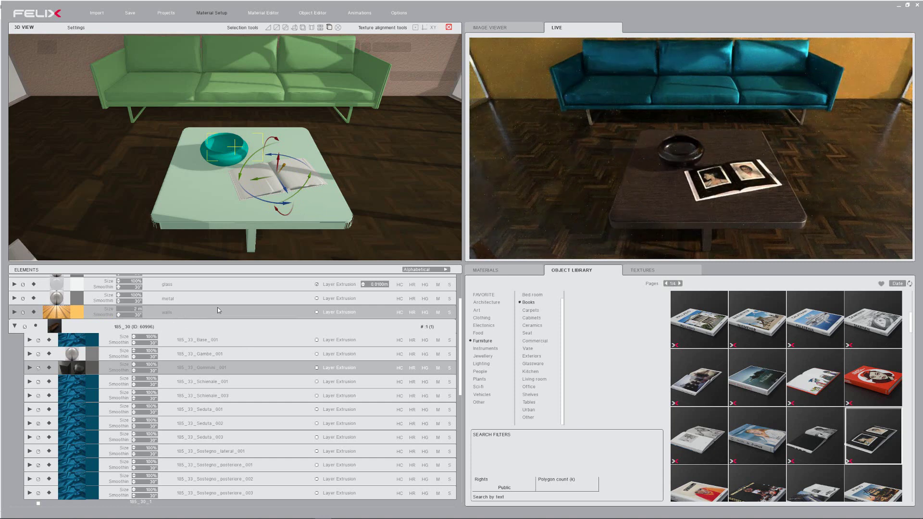
{"action": "left_click_drag", "start_coordinate": [274, 193], "coordinate": [275, 202]}
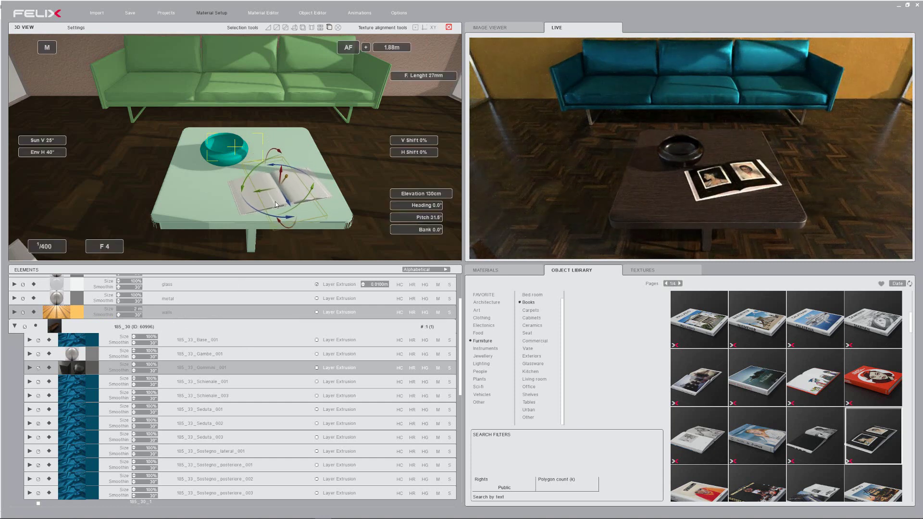
Brighten the colour of the bowl's Colored Glass material to a vivid crimson and set its Substance to 100%.
{"action": "scroll", "coordinate": [224, 161], "scroll_direction": "up", "scroll_amount": 10}
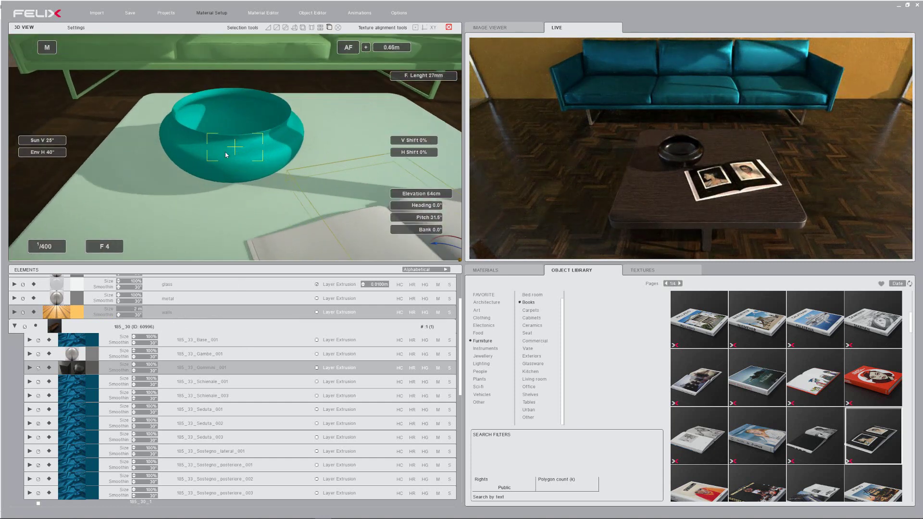
{"action": "middle_click_drag", "start_coordinate": [226, 152], "coordinate": [226, 138]}
{"action": "scroll", "coordinate": [87, 453], "scroll_direction": "down", "scroll_amount": 5}
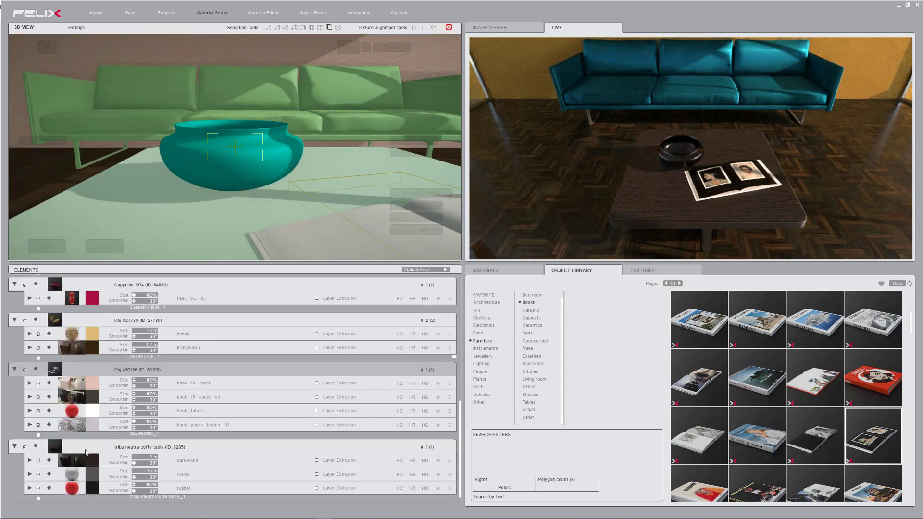
{"action": "left_click", "coordinate": [30, 298]}
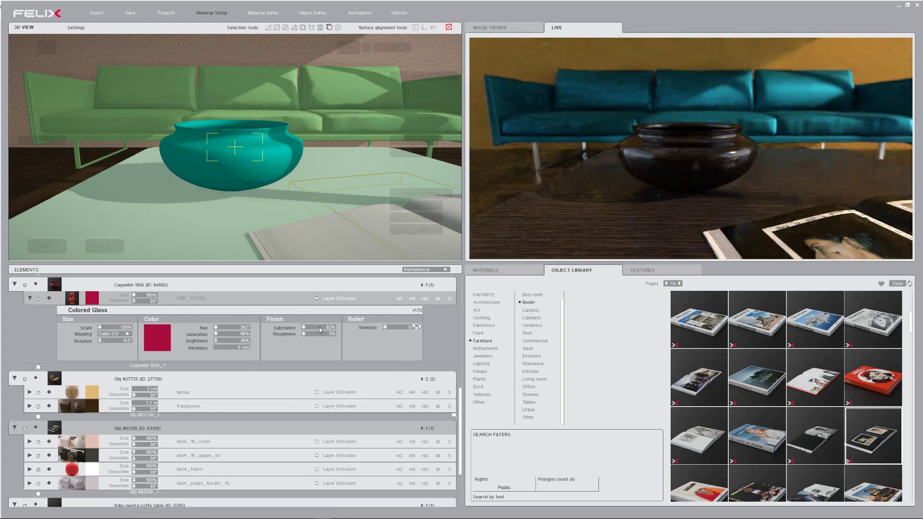
{"action": "left_click", "coordinate": [160, 339]}
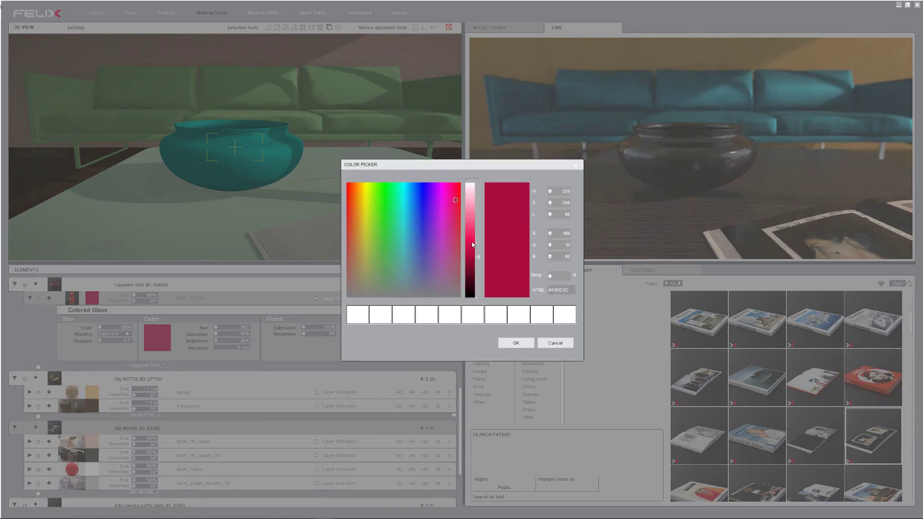
{"action": "left_click", "coordinate": [473, 245]}
{"action": "left_click", "coordinate": [525, 343]}
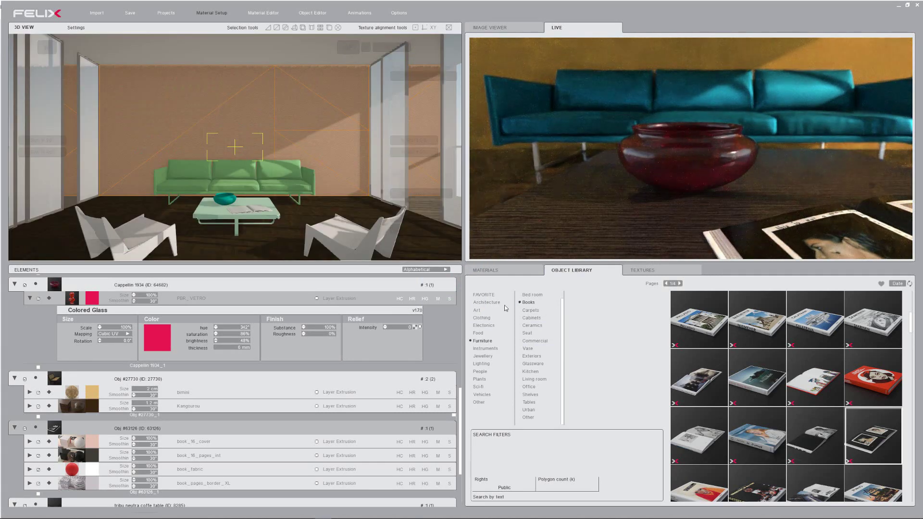
Place the wide beige striped painting from Art, Paintings on the back wall, centred above the couch.
{"action": "left_click", "coordinate": [505, 310]}
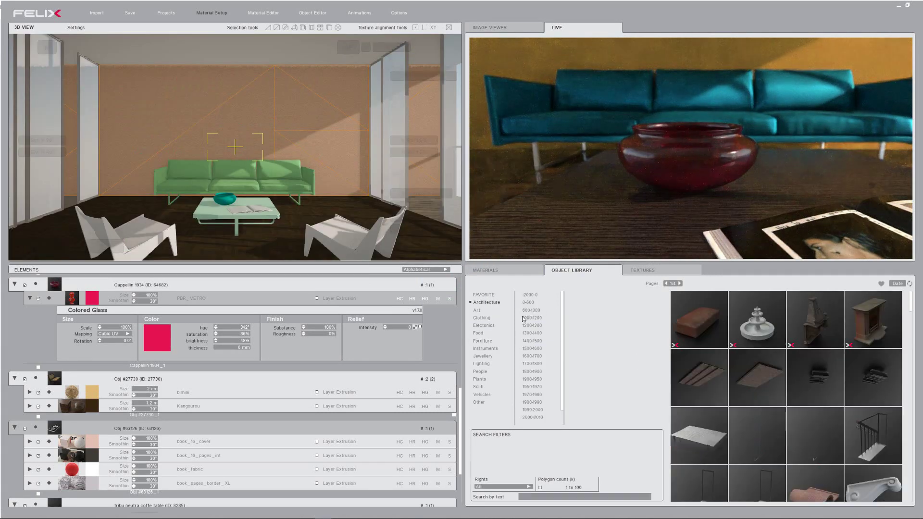
{"action": "left_click", "coordinate": [532, 318]}
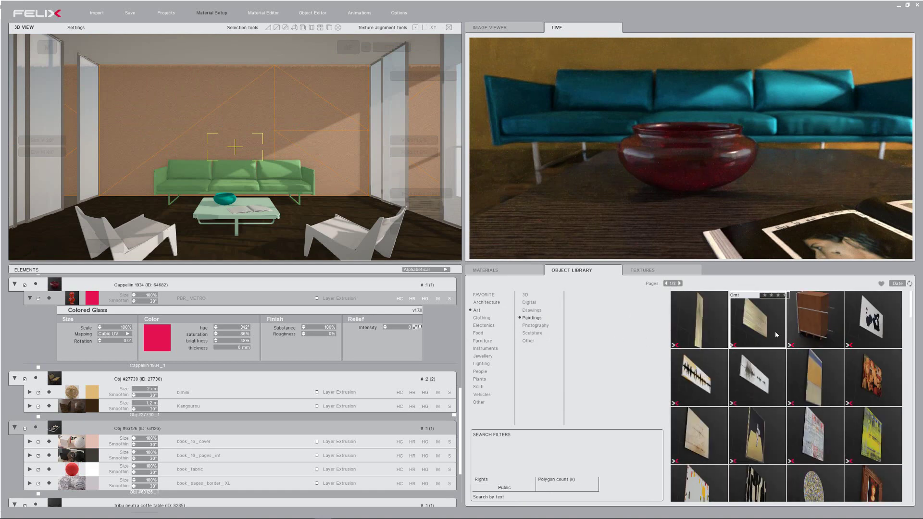
{"action": "mouse_move", "coordinate": [758, 319]}
{"action": "left_mouse_down"}
{"action": "mouse_move", "coordinate": [231, 113]}
{"action": "mouse_move", "coordinate": [293, 103]}
{"action": "mouse_move", "coordinate": [261, 110]}
{"action": "left_mouse_up"}
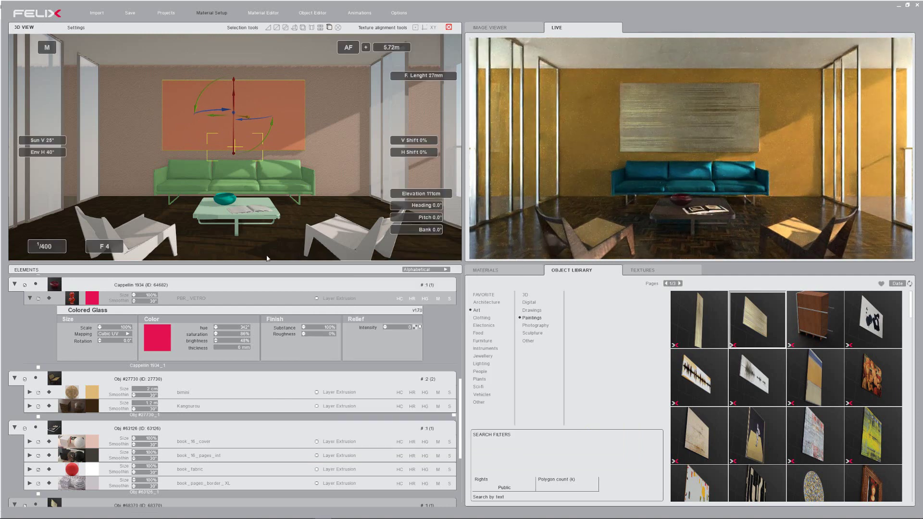
Place the yellow carpet from Furniture, Carpets on the floor and position it beneath the coffee table and both armchairs.
{"action": "right_click_drag", "start_coordinate": [267, 258], "coordinate": [262, 293]}
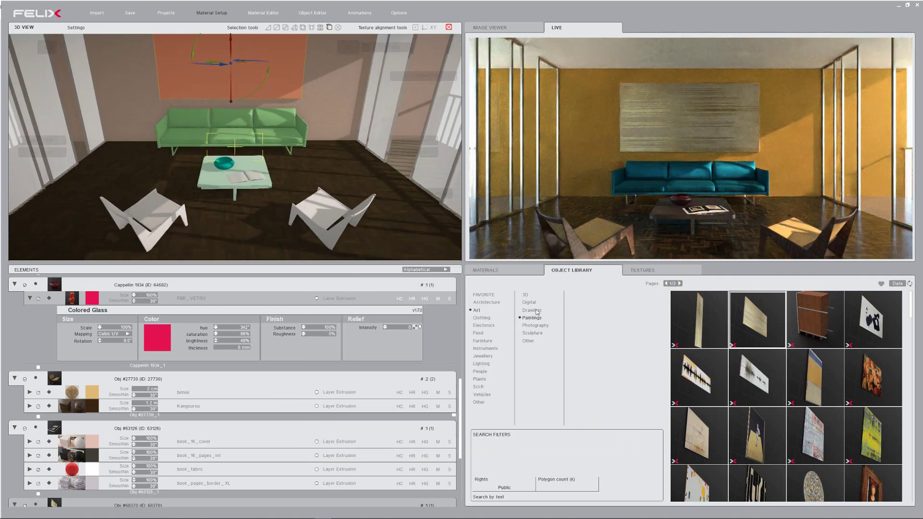
{"action": "left_click", "coordinate": [482, 341]}
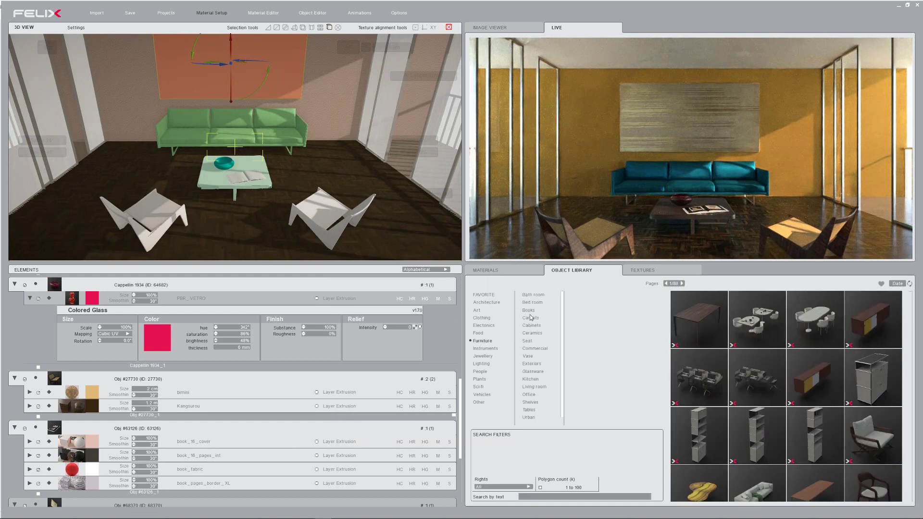
{"action": "left_click", "coordinate": [531, 318]}
{"action": "left_click_drag", "start_coordinate": [760, 444], "coordinate": [231, 243]}
{"action": "left_click_drag", "start_coordinate": [297, 255], "coordinate": [270, 187]}
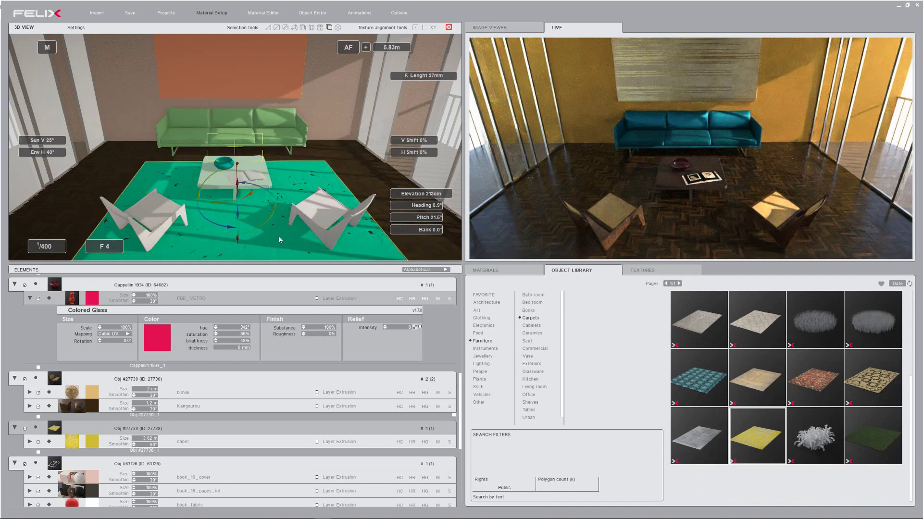
{"action": "left_click_drag", "start_coordinate": [280, 239], "coordinate": [270, 206]}
{"action": "middle_click_drag", "start_coordinate": [367, 185], "coordinate": [406, 188]}
{"action": "left_click_drag", "start_coordinate": [273, 209], "coordinate": [265, 200]}
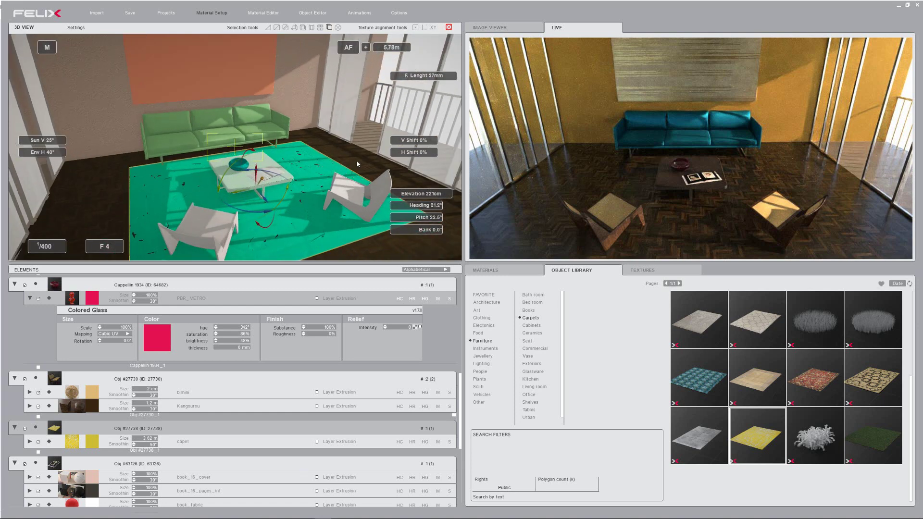
{"action": "mouse_move", "coordinate": [356, 164]}
{"action": "middle_mouse_down"}
{"action": "mouse_move", "coordinate": [317, 163]}
{"action": "mouse_move", "coordinate": [356, 176]}
{"action": "middle_mouse_up"}
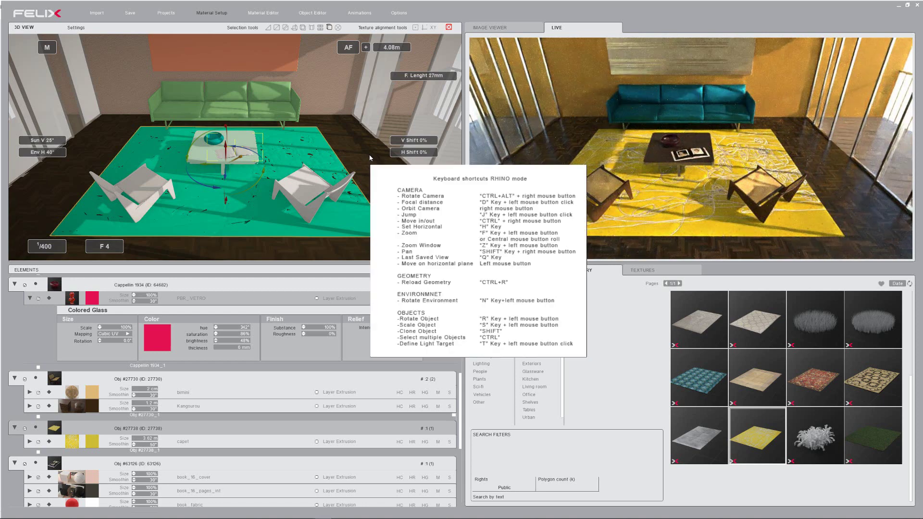
Place the round side table with the golden lattice base from Furniture, Tables beside the couch's right end.
{"action": "left_click", "coordinate": [530, 410]}
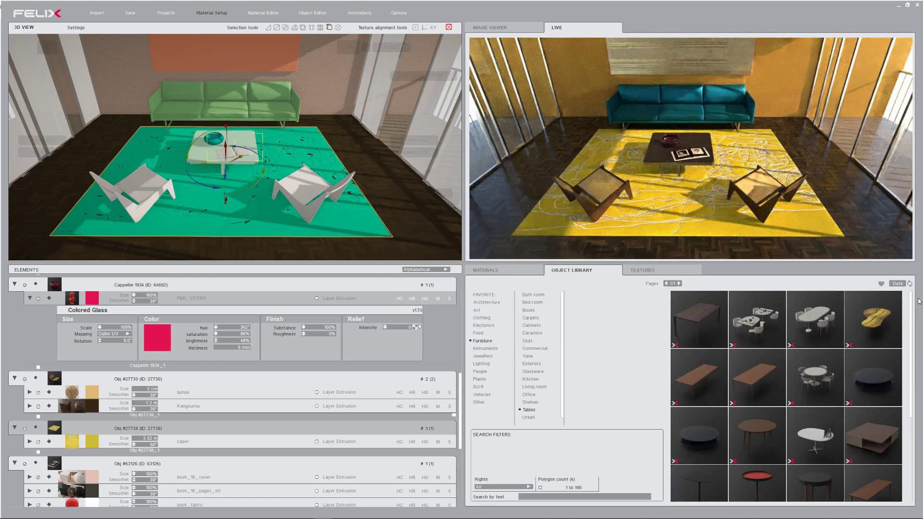
{"action": "left_click_drag", "start_coordinate": [541, 104], "coordinate": [314, 105]}
{"action": "left_click", "coordinate": [334, 124]}
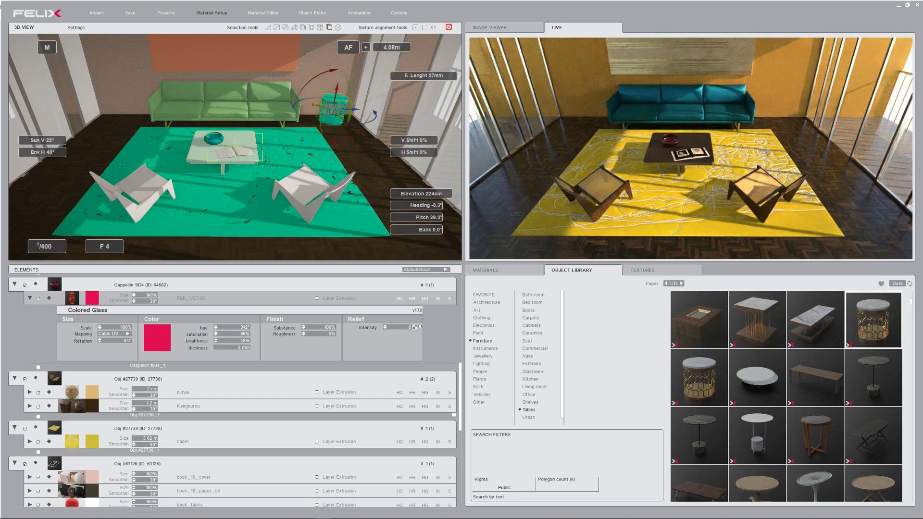
{"action": "mouse_move", "coordinate": [381, 148]}
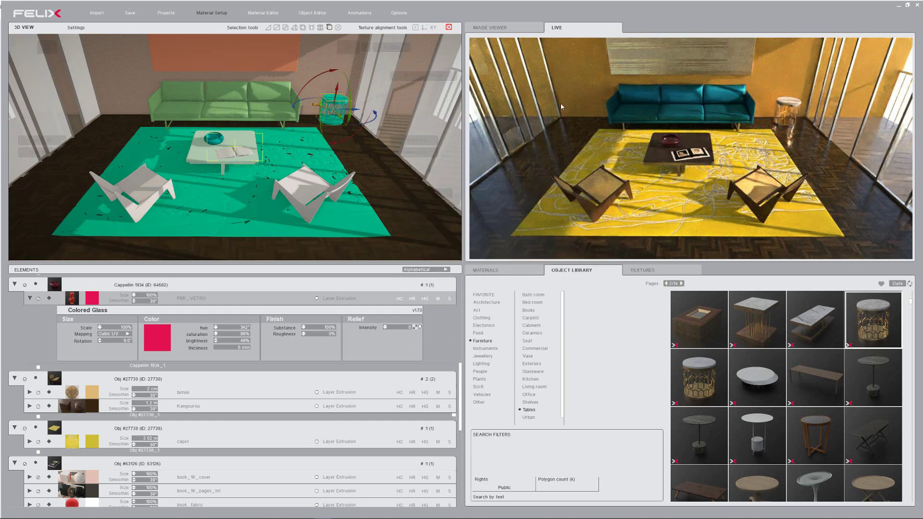
Switch to the Rhino model, clear the current selection and turn on the shelfes layer.
{"action": "right_click_drag", "start_coordinate": [234, 187], "coordinate": [184, 101]}
{"action": "scroll", "coordinate": [308, 151], "scroll_direction": "up", "scroll_amount": 2}
{"action": "right_click_drag", "start_coordinate": [308, 151], "coordinate": [315, 166]}
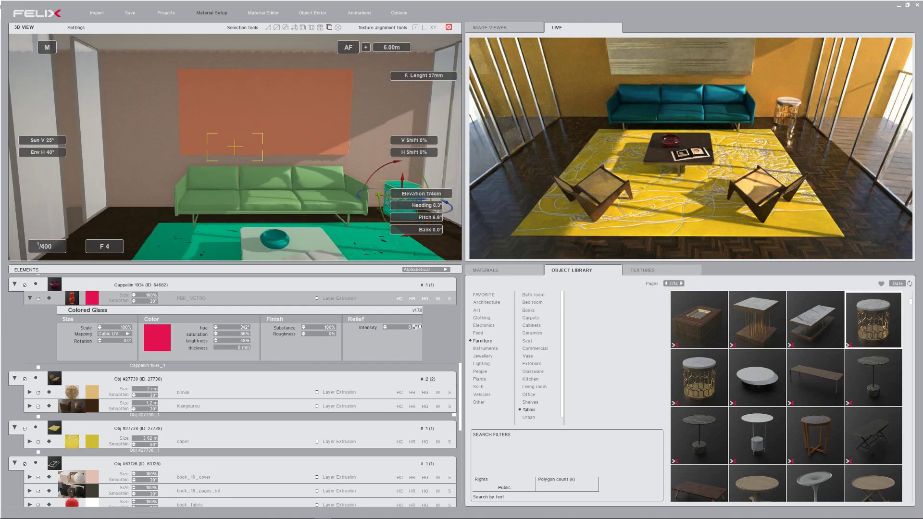
{"action": "key", "text": "alt+Tab"}
{"action": "key", "text": "alt+Tab"}
{"action": "key", "text": "alt+Tab"}
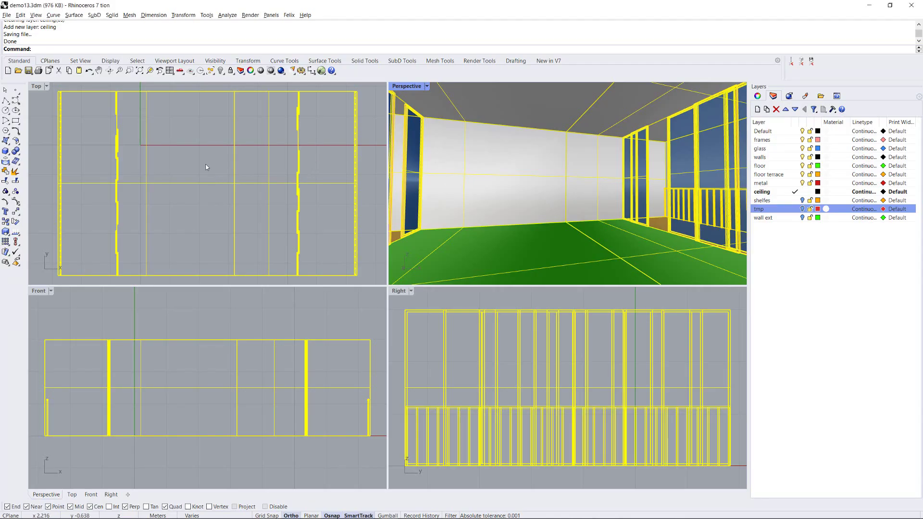
{"action": "left_click", "coordinate": [207, 168]}
{"action": "left_click", "coordinate": [802, 201]}
Select the four shelves, send them to the render scene with the updated model, and switch back to FELIX.
{"action": "right_click_drag", "start_coordinate": [507, 188], "coordinate": [492, 150]}
{"action": "left_click_drag", "start_coordinate": [124, 84], "coordinate": [144, 121]}
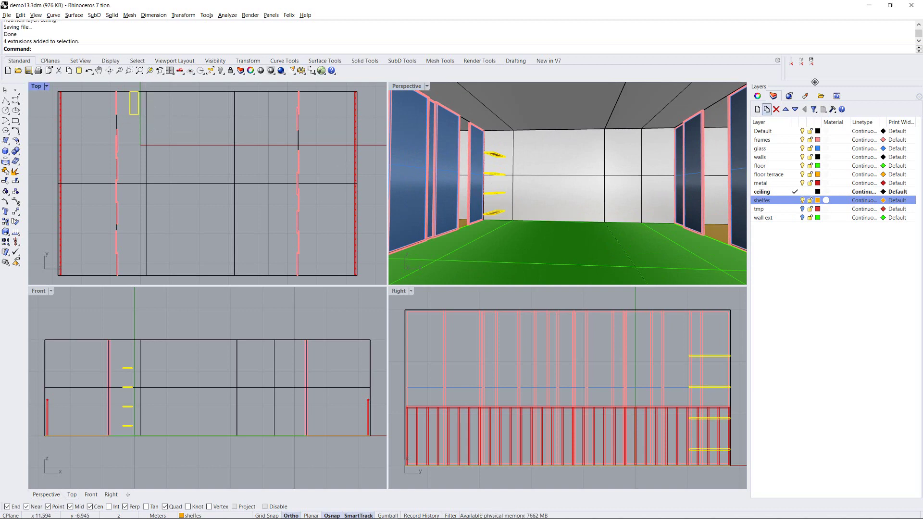
{"action": "left_click", "coordinate": [791, 62]}
{"action": "key", "text": "Return"}
{"action": "key", "text": "alt+Tab"}
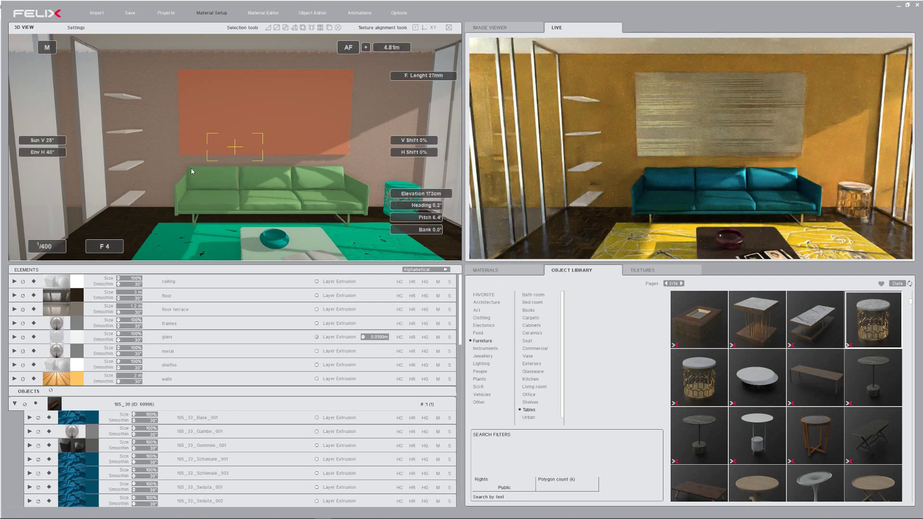
Apply the crimson Carpaint material from Design to the four wall shelves.
{"action": "middle_click_drag", "start_coordinate": [193, 171], "coordinate": [103, 153]}
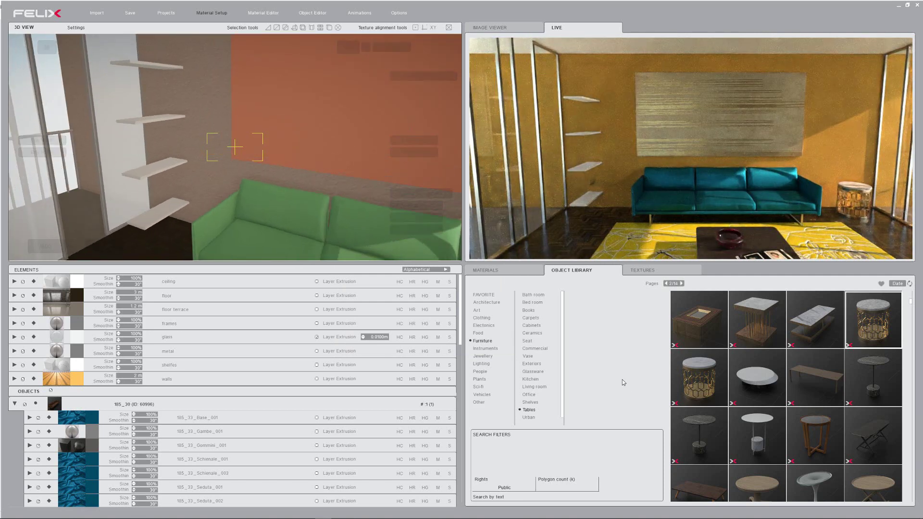
{"action": "left_click", "coordinate": [495, 272]}
{"action": "left_click", "coordinate": [531, 294]}
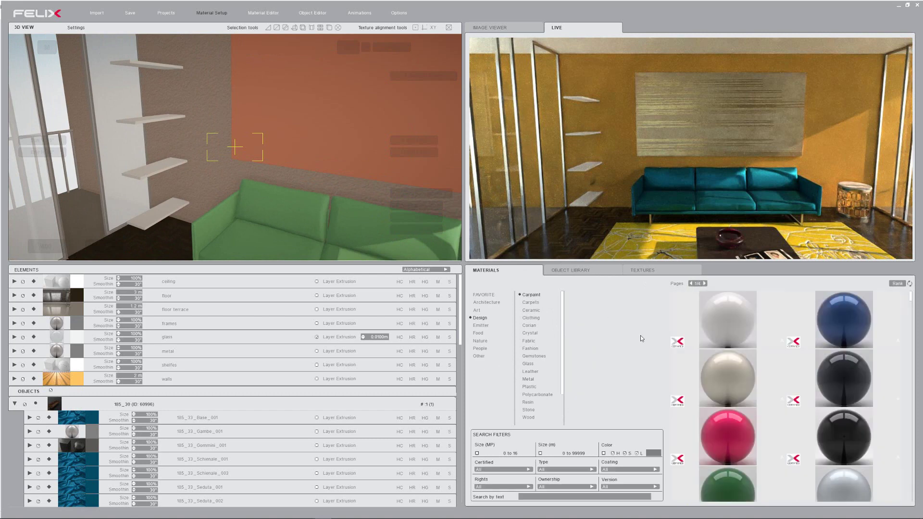
{"action": "left_click_drag", "start_coordinate": [728, 435], "coordinate": [165, 219]}
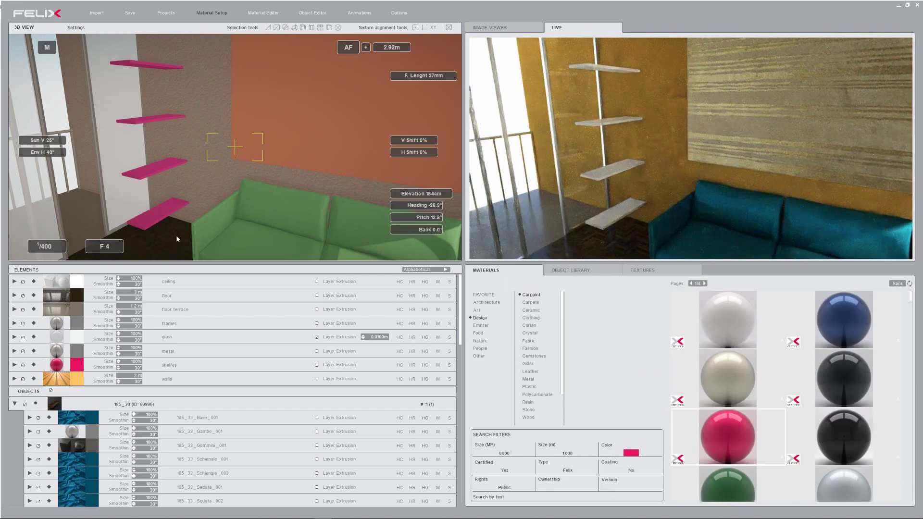
Place the white bowl from Furniture, Ceramics on the lowest wall shelf.
{"action": "scroll", "coordinate": [149, 226], "scroll_direction": "up", "scroll_amount": 3}
{"action": "middle_click_drag", "start_coordinate": [149, 226], "coordinate": [206, 241]}
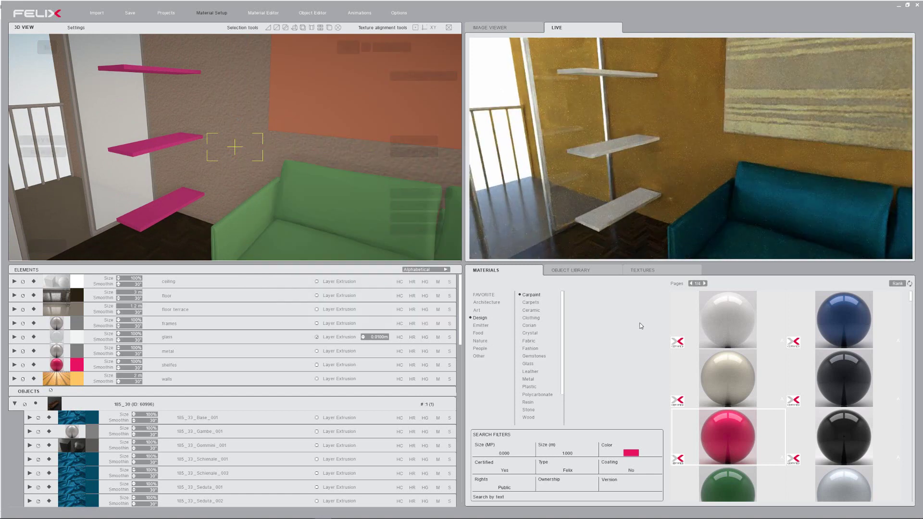
{"action": "left_click", "coordinate": [594, 272]}
{"action": "left_click", "coordinate": [532, 334]}
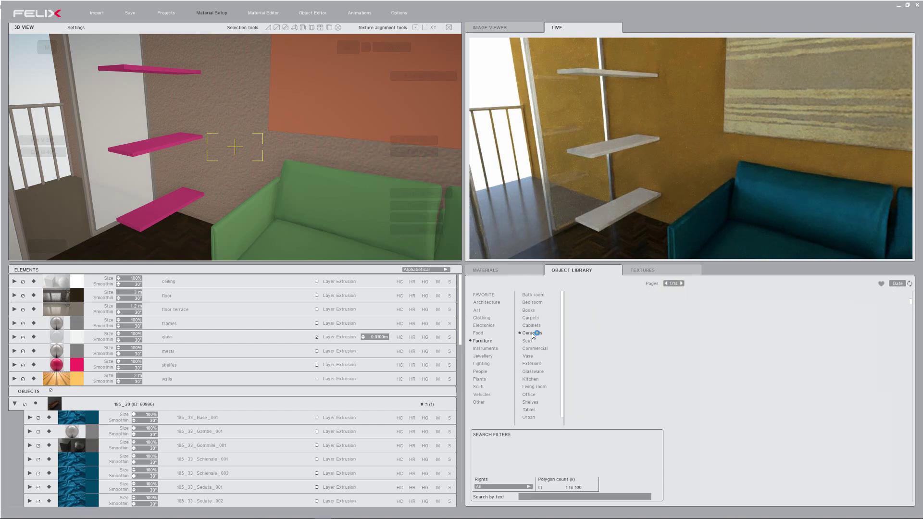
{"action": "left_click_drag", "start_coordinate": [700, 320], "coordinate": [181, 201]}
{"action": "left_click", "coordinate": [181, 199]}
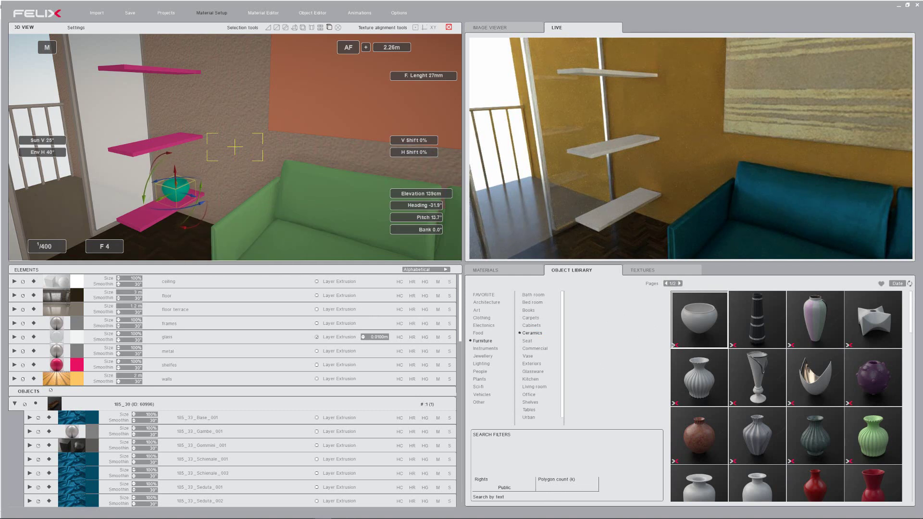
Place the dark purple spiky vase on the second-lowest shelf and the squat white short-necked vase on the shelf above it.
{"action": "middle_click_drag", "start_coordinate": [181, 146], "coordinate": [195, 185]}
{"action": "scroll", "coordinate": [790, 407], "scroll_direction": "down", "scroll_amount": 1}
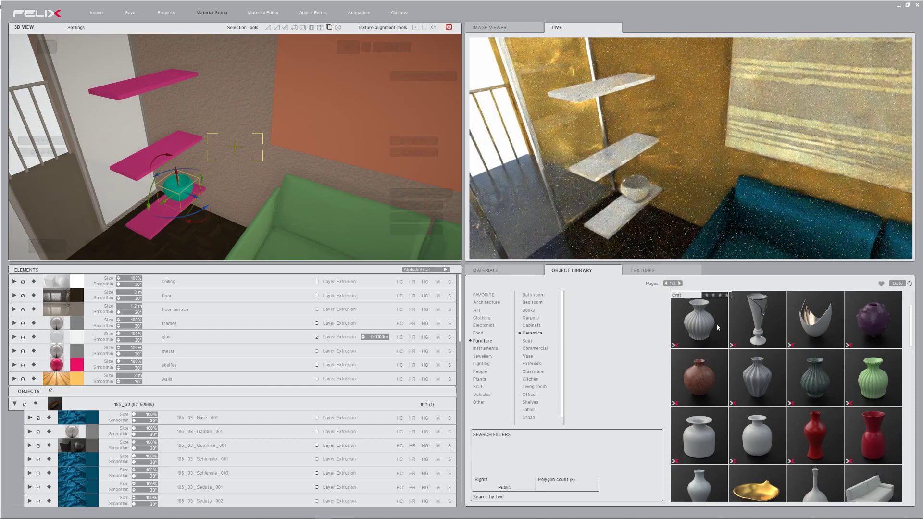
{"action": "left_click_drag", "start_coordinate": [873, 320], "coordinate": [135, 167]}
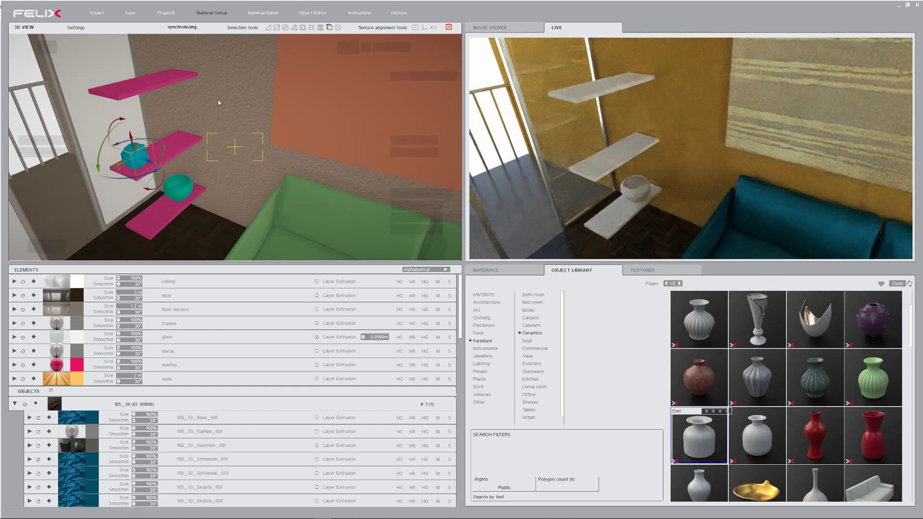
{"action": "left_click_drag", "start_coordinate": [218, 99], "coordinate": [165, 77]}
{"action": "middle_click_drag", "start_coordinate": [166, 60], "coordinate": [157, 66]}
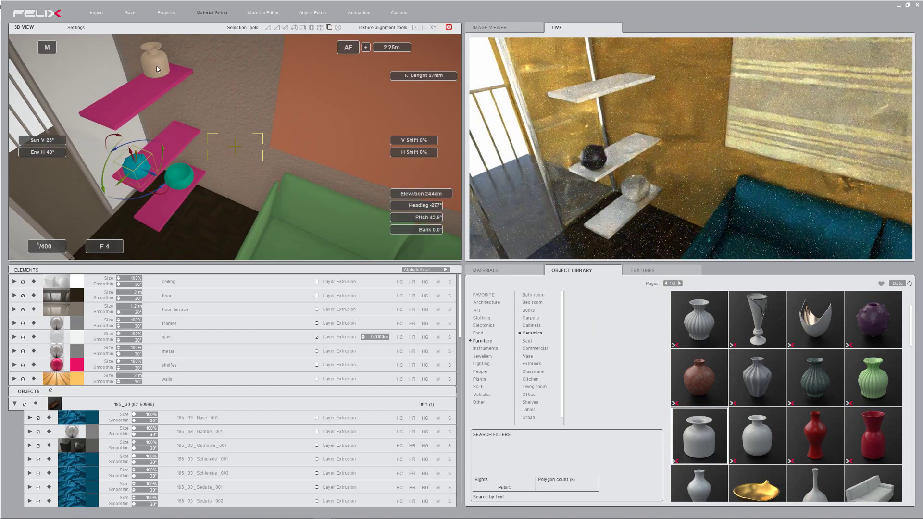
{"action": "middle_click_drag", "start_coordinate": [228, 105], "coordinate": [203, 86]}
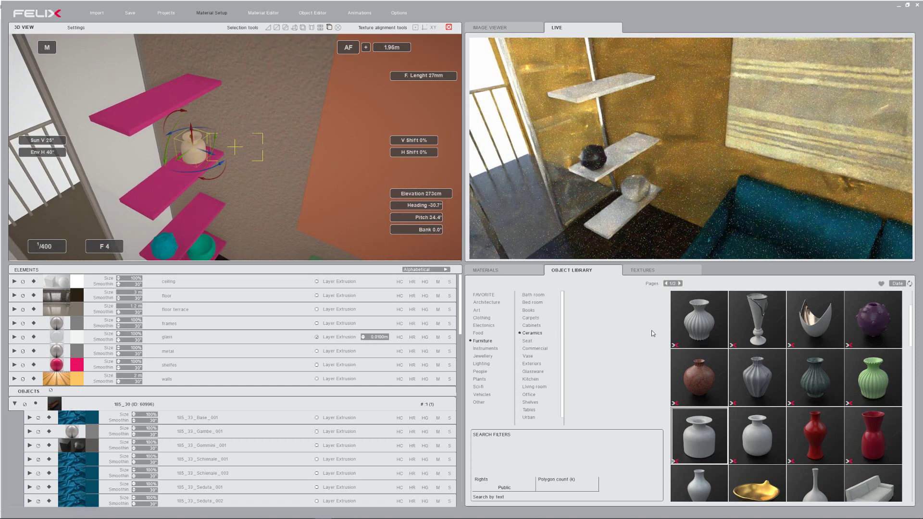
Place the ribbed white vase from Ceramics on the top wall shelf.
{"action": "scroll", "coordinate": [852, 407], "scroll_direction": "down", "scroll_amount": 5}
{"action": "scroll", "coordinate": [852, 406], "scroll_direction": "up", "scroll_amount": 5}
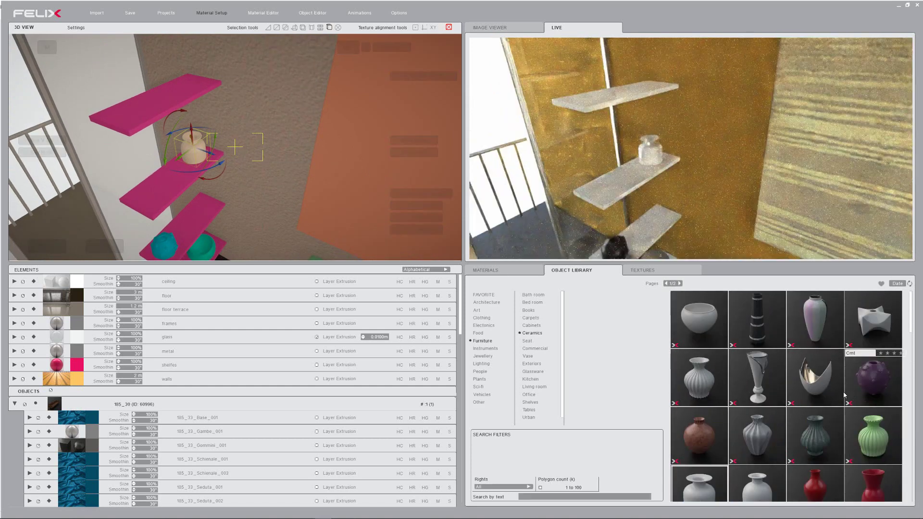
{"action": "left_click_drag", "start_coordinate": [699, 378], "coordinate": [130, 116]}
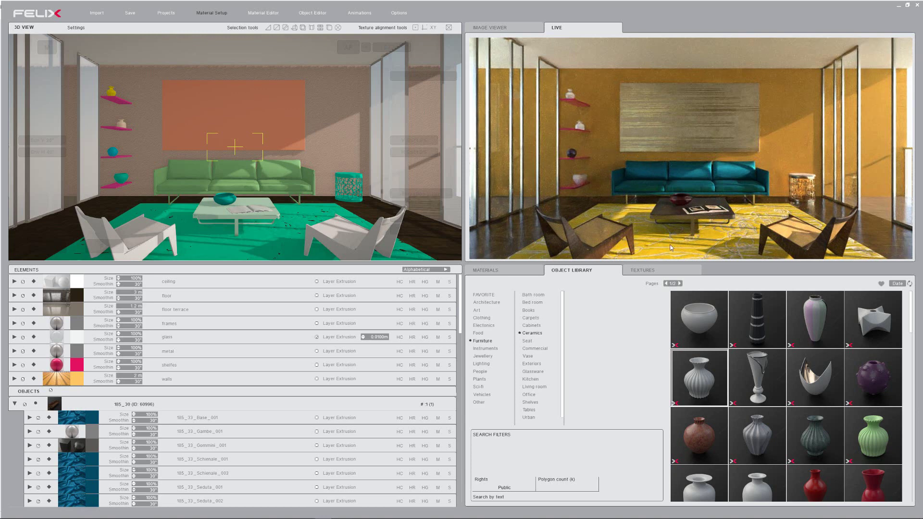
Place the wide curtain from Furniture, Other along the glass wall on the shelves' side of the room.
{"action": "scroll", "coordinate": [539, 380], "scroll_direction": "down", "scroll_amount": 1}
{"action": "left_click", "coordinate": [532, 420]}
{"action": "left_click_drag", "start_coordinate": [816, 320], "coordinate": [92, 61]}
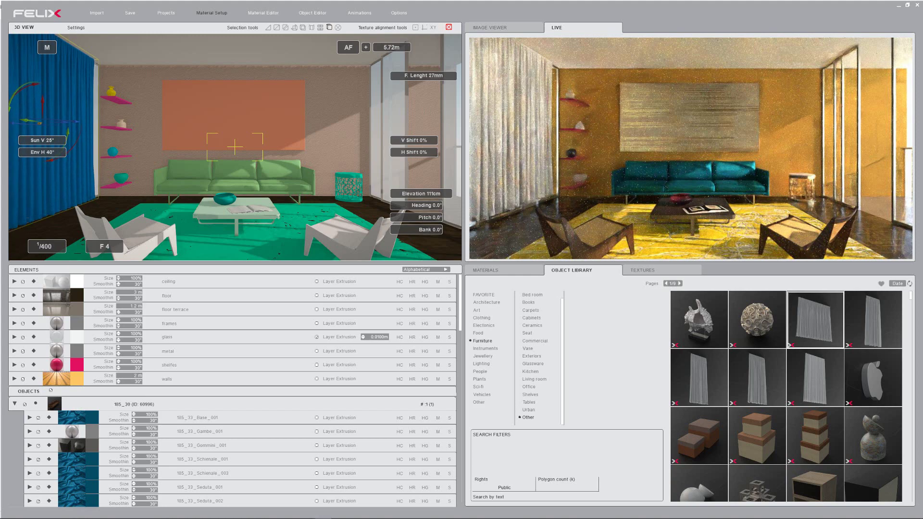
{"action": "mouse_move", "coordinate": [182, 109]}
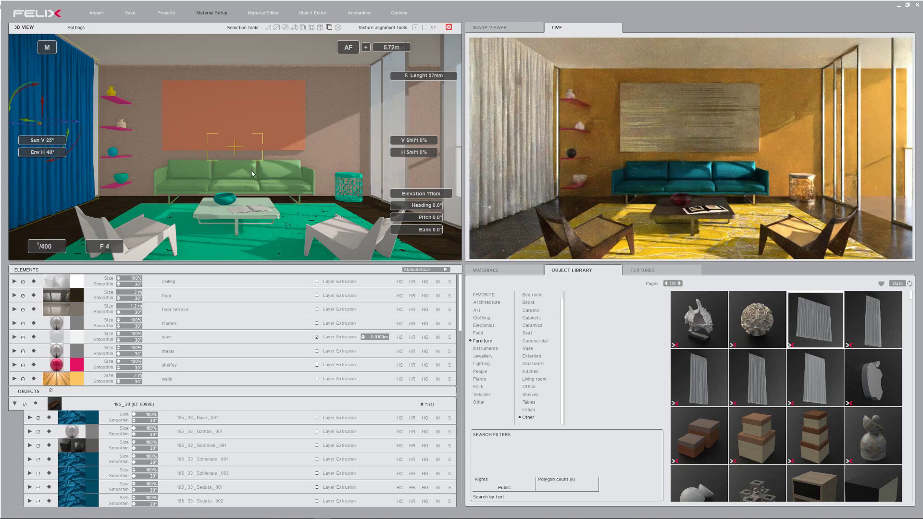
Set the porosity of the curtain's Cotton material to 42%.
{"action": "scroll", "coordinate": [157, 338], "scroll_direction": "down", "scroll_amount": 10}
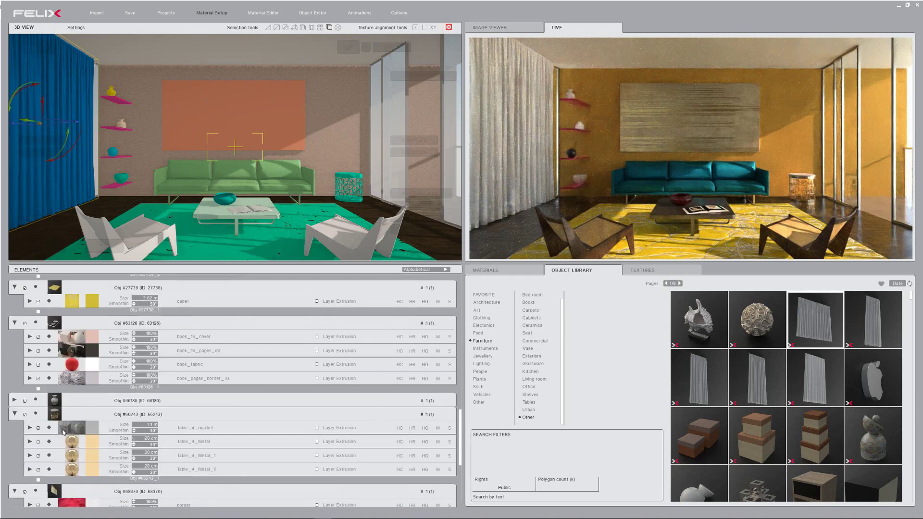
{"action": "left_click", "coordinate": [30, 415]}
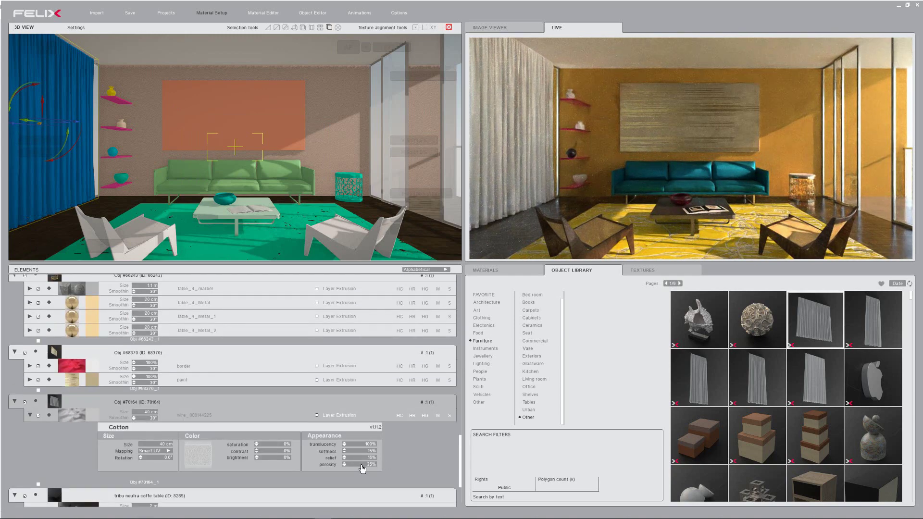
{"action": "left_click_drag", "start_coordinate": [362, 465], "coordinate": [364, 465]}
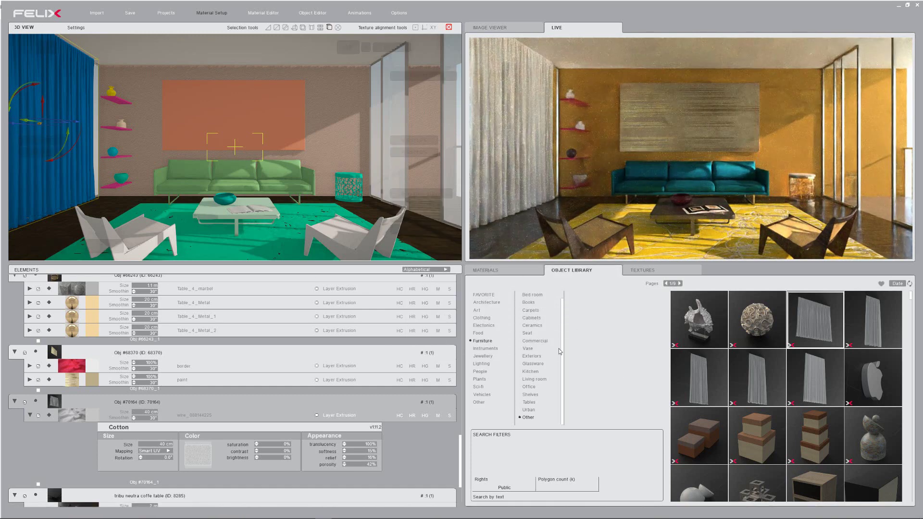
Place a narrower curtain from Furniture, Other in front of the glass wall on the side table's side.
{"action": "right_click_drag", "start_coordinate": [333, 132], "coordinate": [433, 97]}
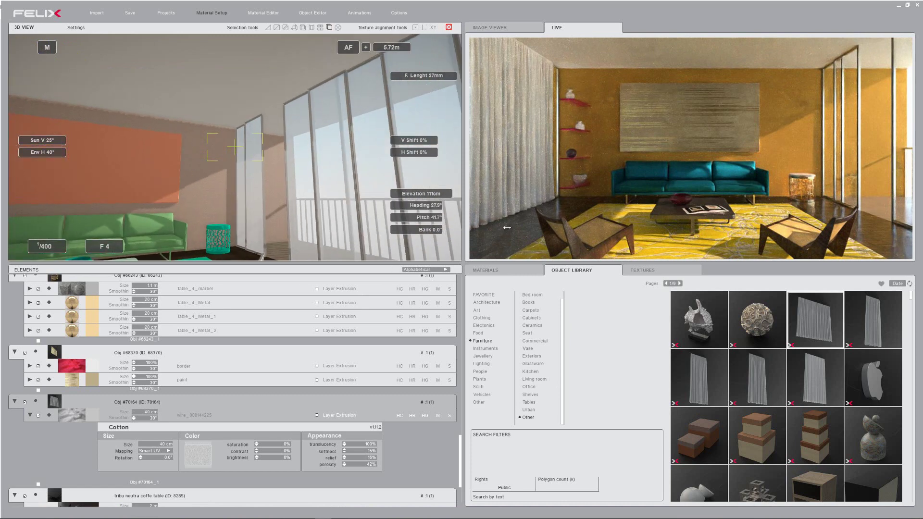
{"action": "left_click_drag", "start_coordinate": [757, 378], "coordinate": [282, 94]}
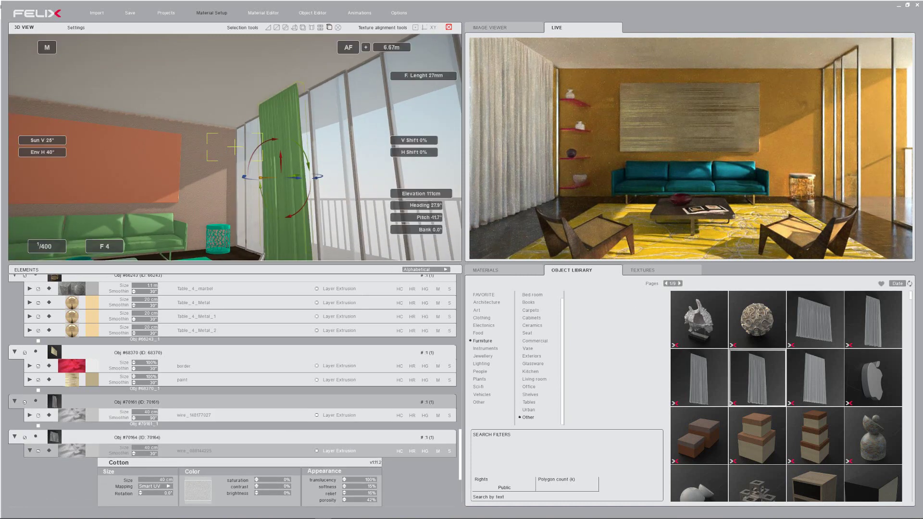
{"action": "right_click_drag", "start_coordinate": [260, 70], "coordinate": [197, 91]}
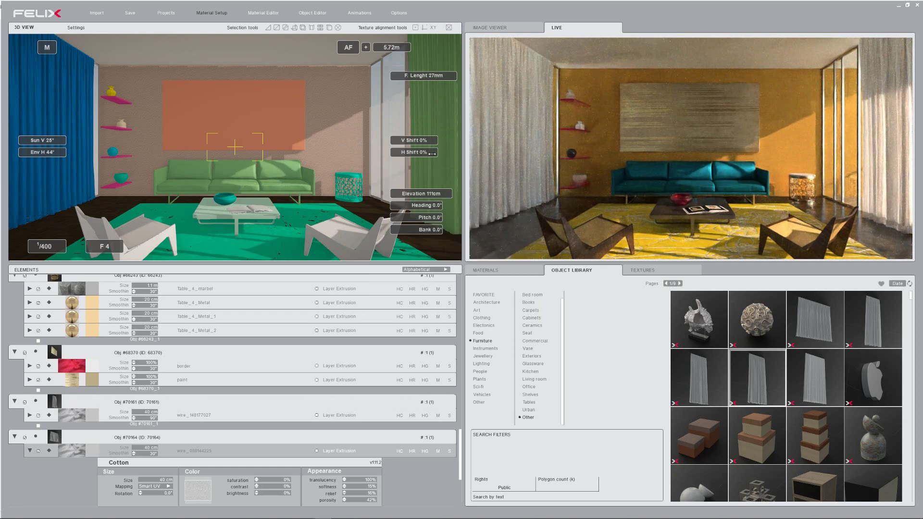
Reposition the narrower curtain beside the side table so it stands further into the room, then deselect it.
{"action": "left_click", "coordinate": [420, 124]}
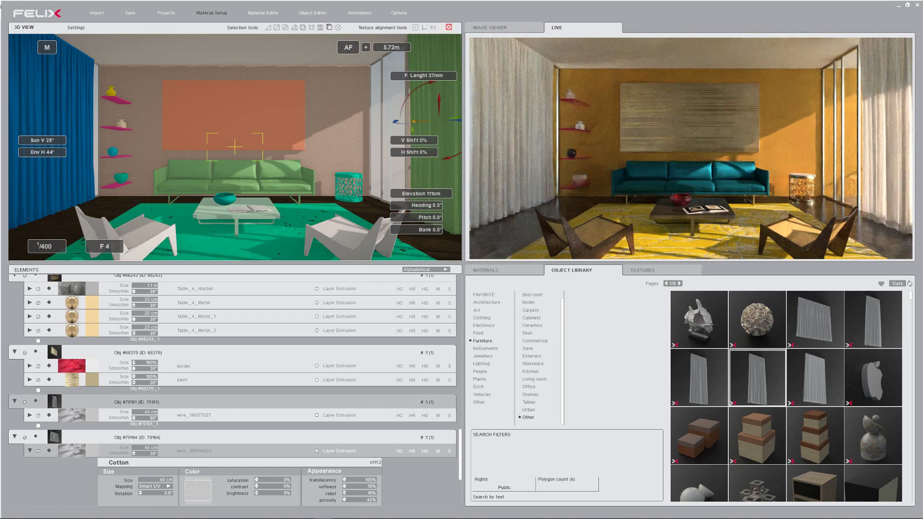
{"action": "left_click_drag", "start_coordinate": [457, 122], "coordinate": [466, 121]}
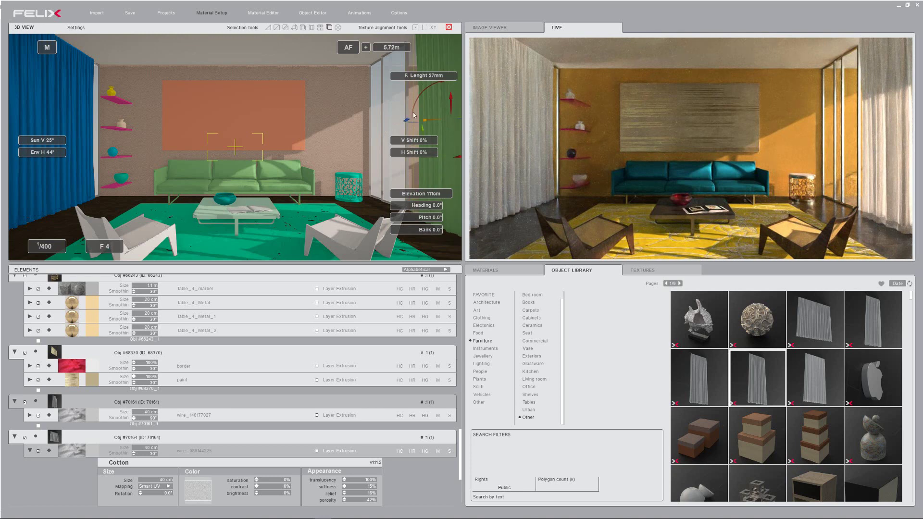
{"action": "right_click_drag", "start_coordinate": [414, 113], "coordinate": [429, 104]}
{"action": "left_click_drag", "start_coordinate": [443, 120], "coordinate": [422, 124]}
{"action": "key", "text": "Escape"}
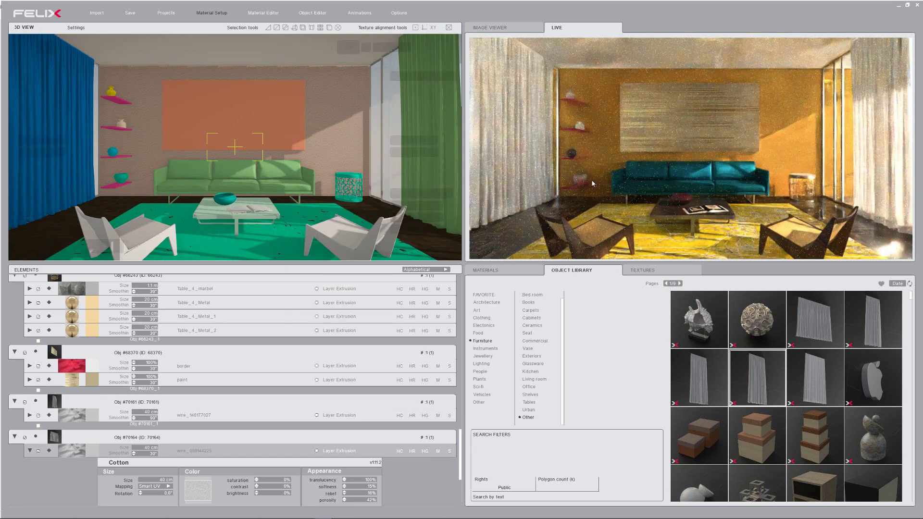
Nudge the narrower curtain slightly closer to the glass wall and restore the frontal camera view of the room.
{"action": "mouse_move", "coordinate": [332, 116]}
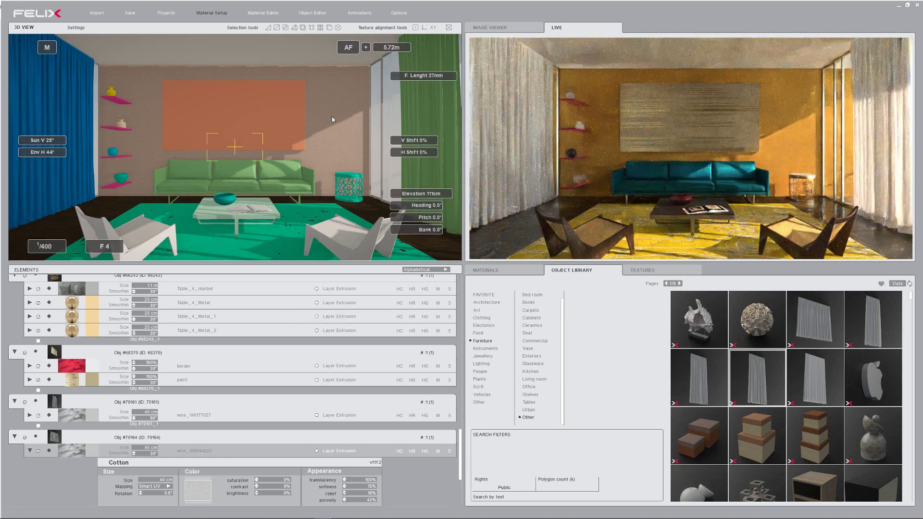
{"action": "left_click", "coordinate": [438, 122]}
{"action": "middle_click_drag", "start_coordinate": [374, 122], "coordinate": [450, 151]}
{"action": "scroll", "coordinate": [450, 151], "scroll_direction": "up", "scroll_amount": 5}
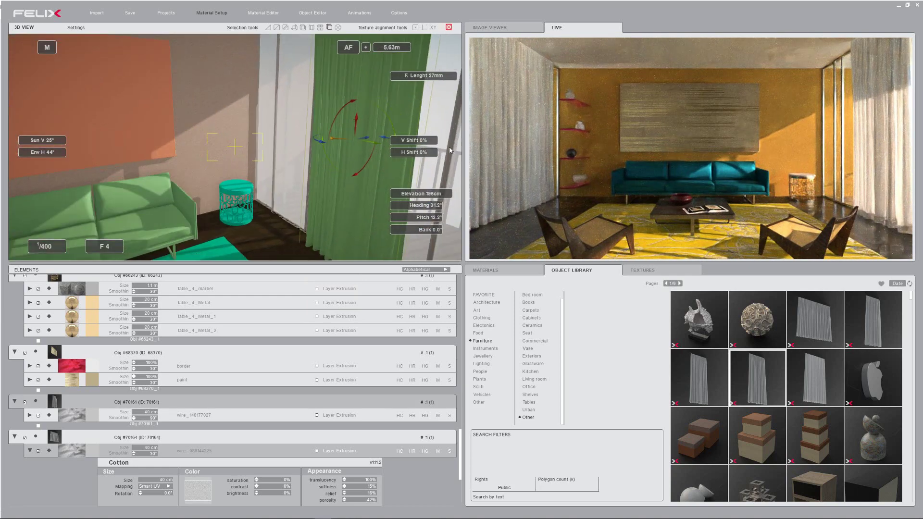
{"action": "scroll", "coordinate": [450, 150], "scroll_direction": "up", "scroll_amount": 3}
{"action": "left_click_drag", "start_coordinate": [336, 141], "coordinate": [353, 144]}
{"action": "key", "text": "ctrl+z"}
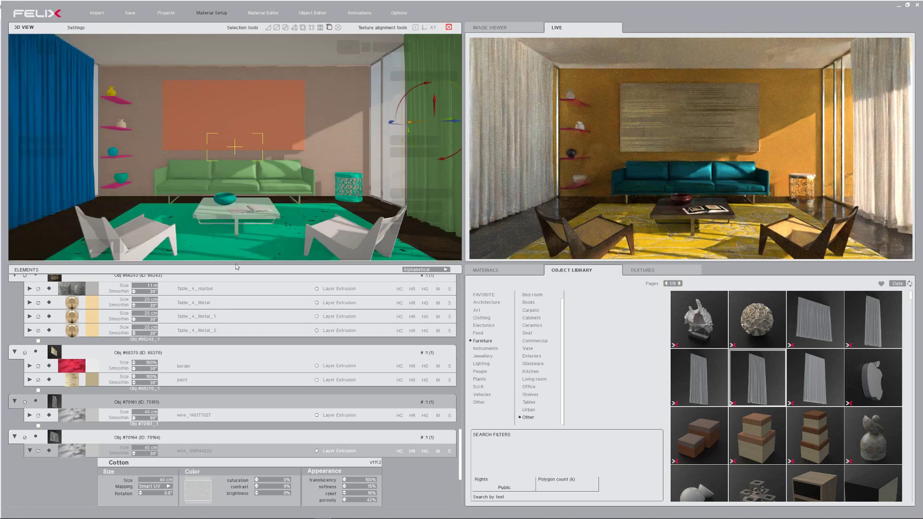
Place two cone-shaded table lamps from Lighting, Indoor, Table lamps on the wall shelves, one on the lowest and one on the second-highest.
{"action": "mouse_move", "coordinate": [275, 174]}
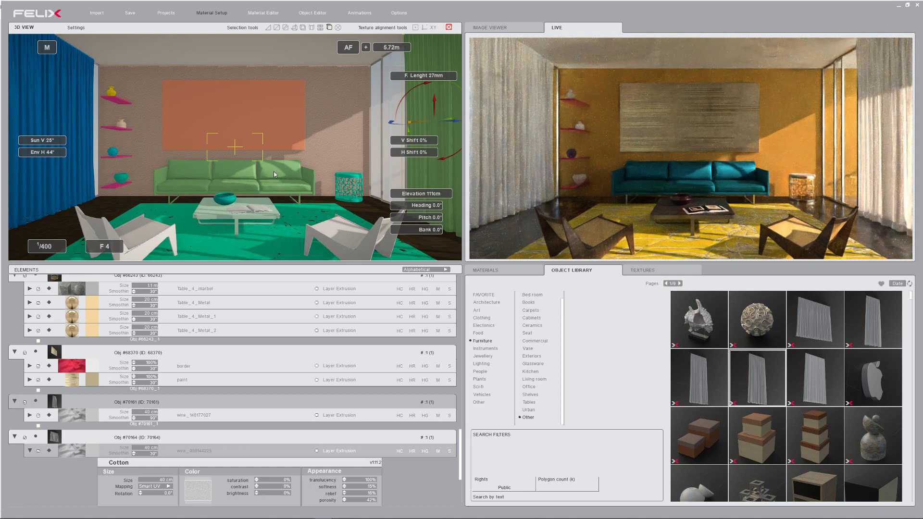
{"action": "right_click", "coordinate": [273, 171]}
{"action": "scroll", "coordinate": [123, 165], "scroll_direction": "up", "scroll_amount": 5}
{"action": "middle_click_drag", "start_coordinate": [123, 165], "coordinate": [152, 155]}
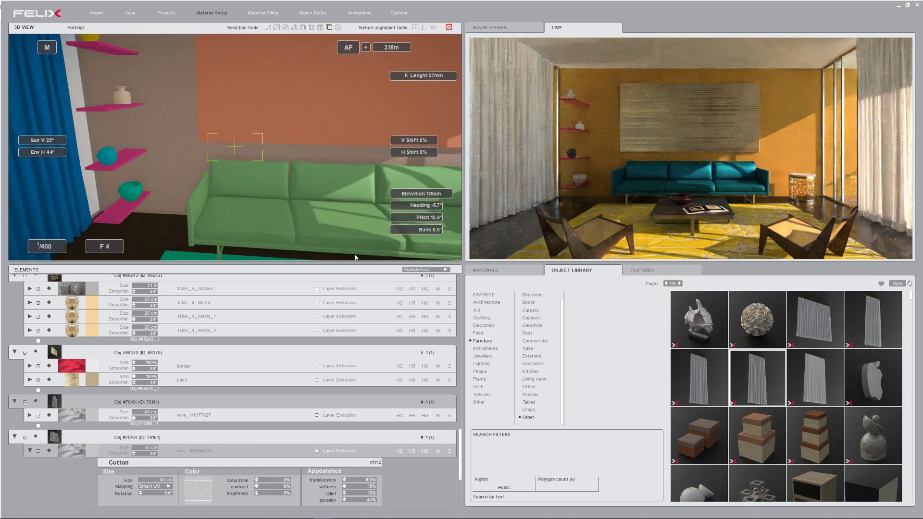
{"action": "left_click", "coordinate": [531, 296]}
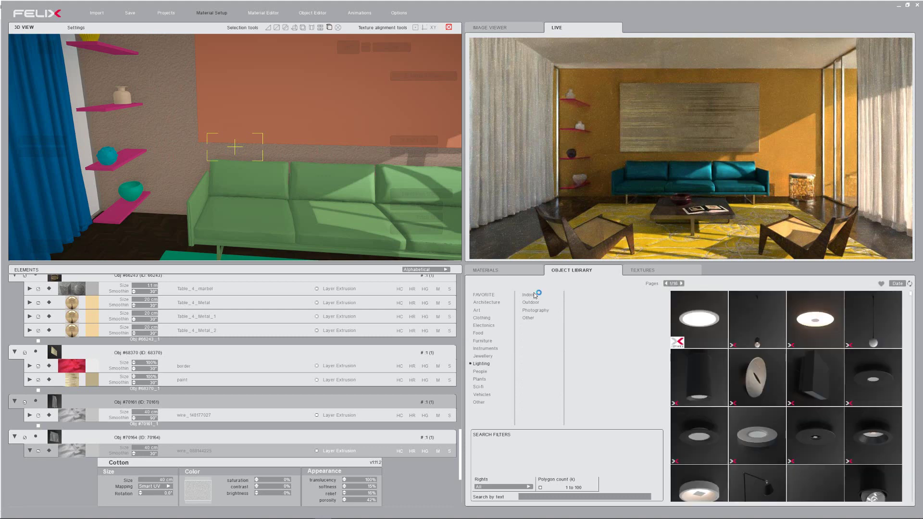
{"action": "left_click", "coordinate": [592, 357]}
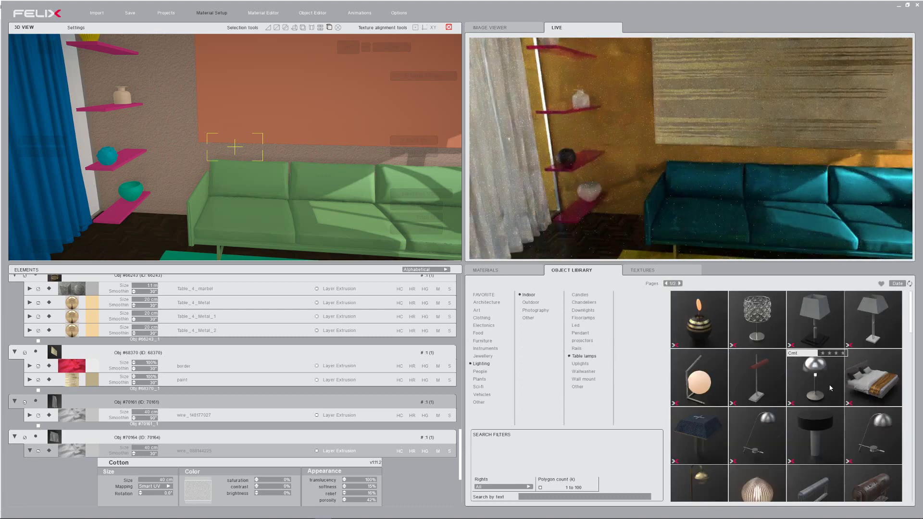
{"action": "scroll", "coordinate": [804, 354], "scroll_direction": "down", "scroll_amount": 2}
{"action": "scroll", "coordinate": [813, 360], "scroll_direction": "down", "scroll_amount": 2}
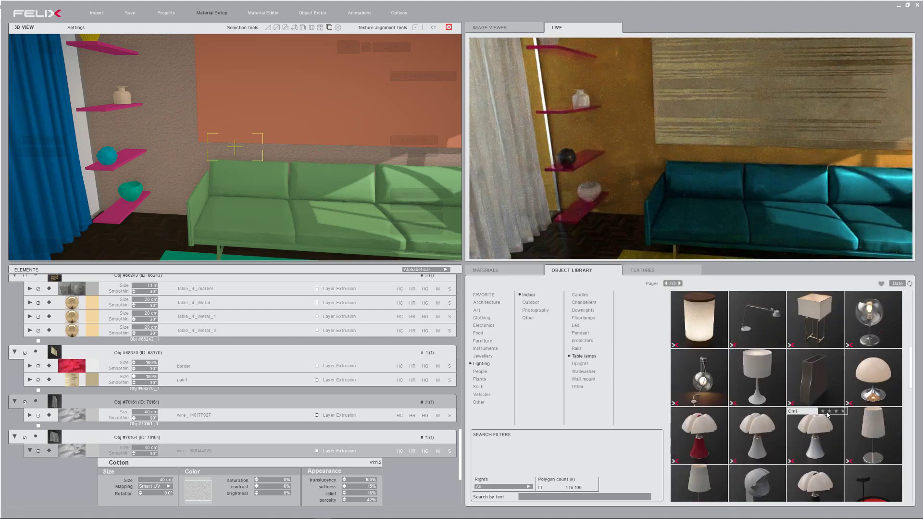
{"action": "scroll", "coordinate": [870, 380], "scroll_direction": "down", "scroll_amount": 1}
{"action": "left_click_drag", "start_coordinate": [874, 382], "coordinate": [114, 215]}
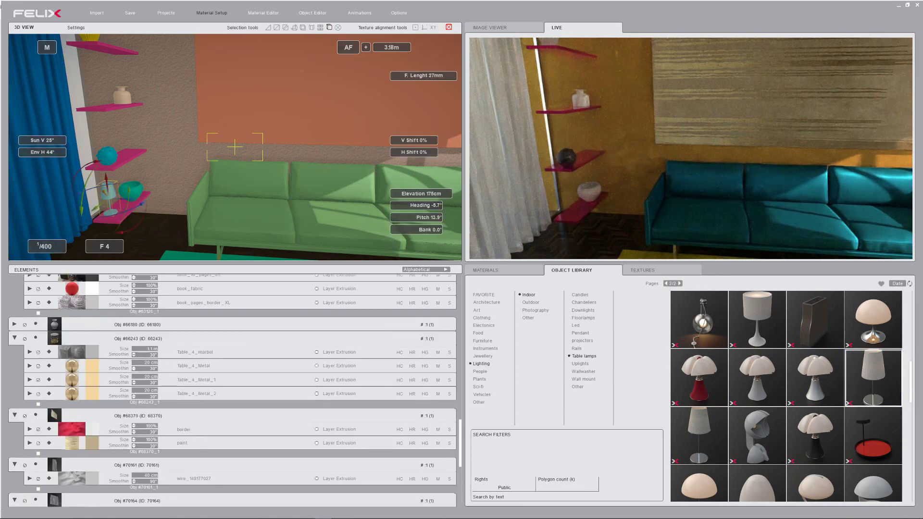
{"action": "middle_click_drag", "start_coordinate": [115, 212], "coordinate": [136, 246]}
{"action": "left_click_drag", "start_coordinate": [873, 375], "coordinate": [87, 128]}
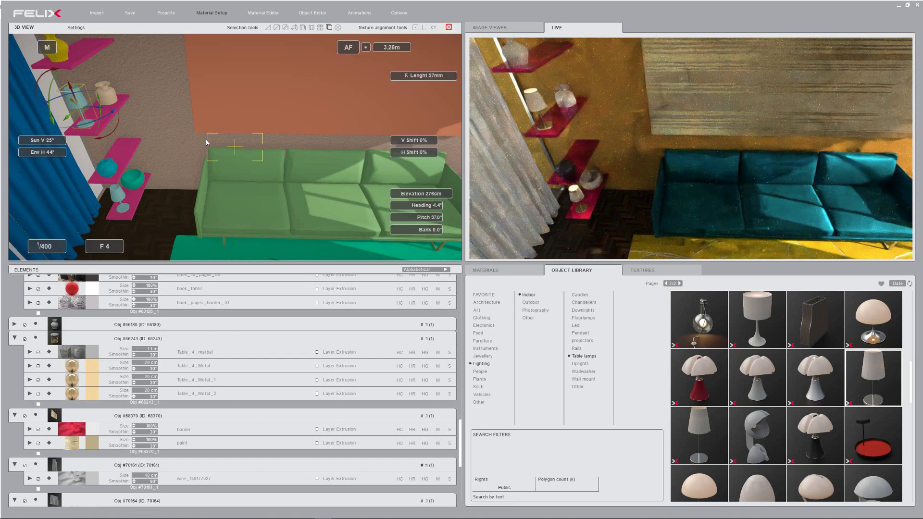
Add a box-shaded table lamp with slender metal legs on top of the side table beside the sofa.
{"action": "middle_click_drag", "start_coordinate": [168, 133], "coordinate": [365, 145]}
{"action": "scroll", "coordinate": [807, 335], "scroll_direction": "up", "scroll_amount": 3}
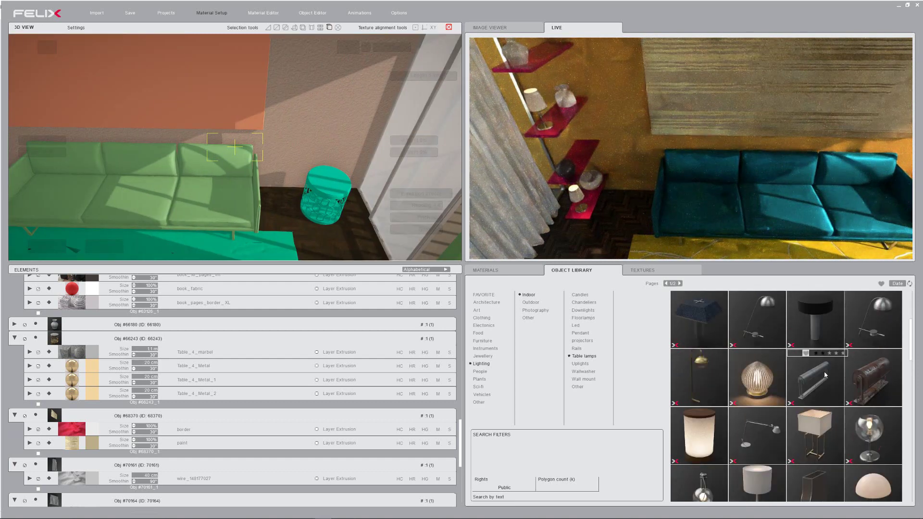
{"action": "left_click_drag", "start_coordinate": [817, 438], "coordinate": [332, 182]}
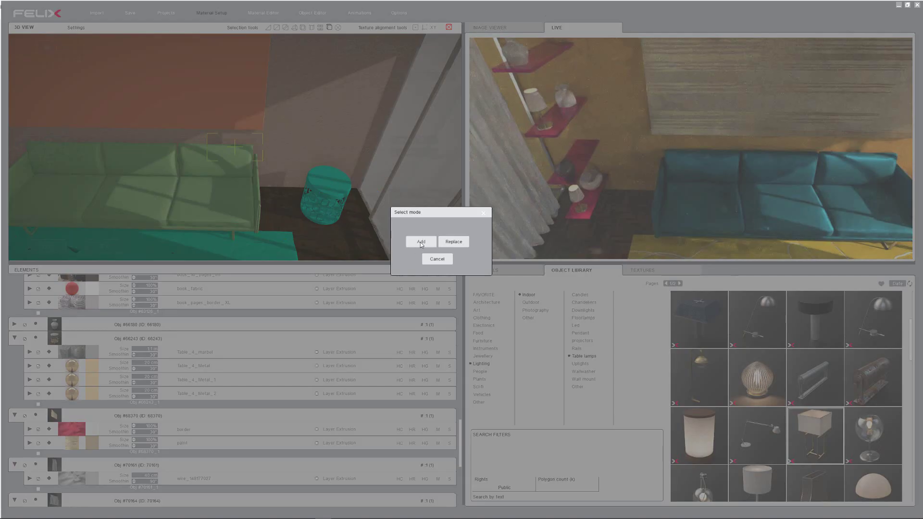
{"action": "left_click", "coordinate": [420, 243]}
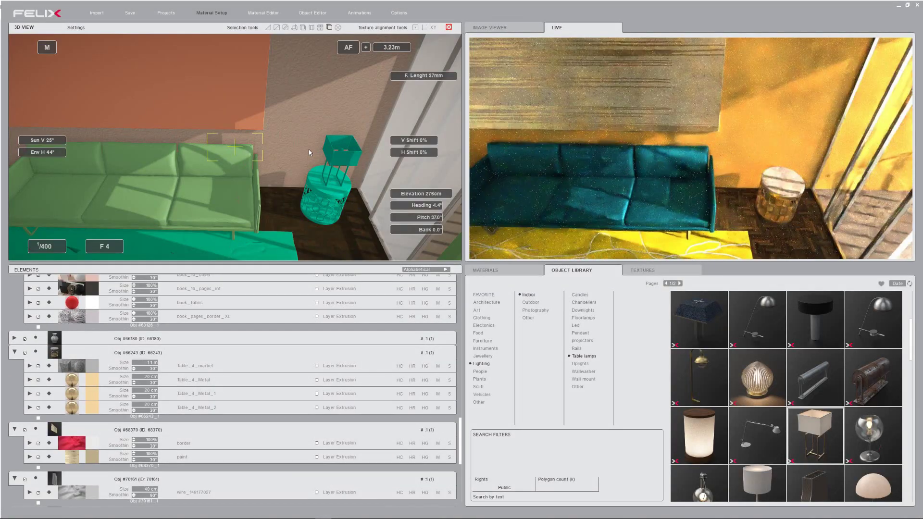
{"action": "key", "text": "F1"}
{"action": "left_click", "coordinate": [377, 168]}
{"action": "key", "text": "F1"}
{"action": "key", "text": "F1"}
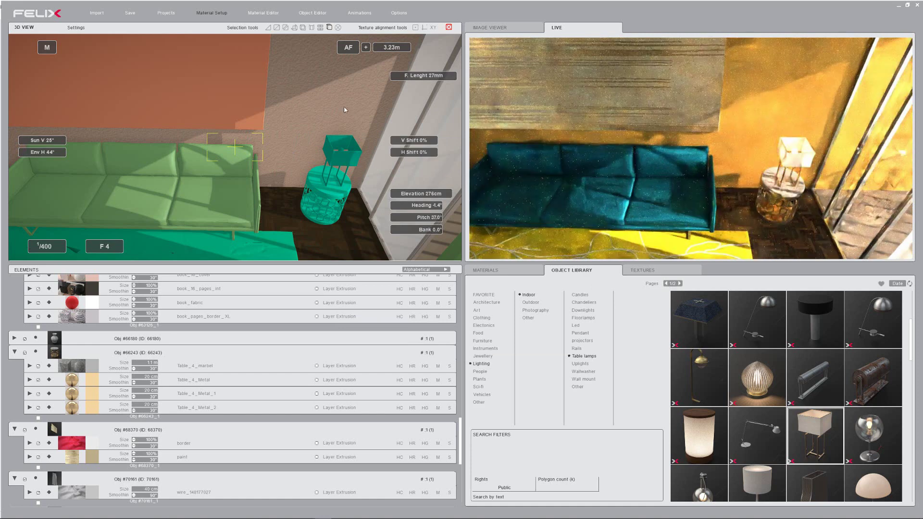
Restore the frontal camera view of the room and lower the camera to an elevation of about 84 cm.
{"action": "key", "text": "Home"}
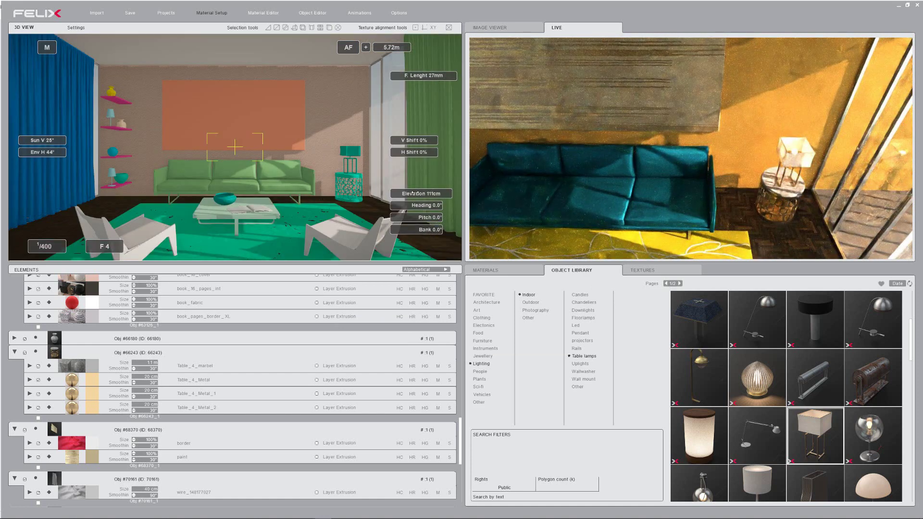
{"action": "right_click_drag", "start_coordinate": [325, 150], "coordinate": [325, 141], "text": "shift"}
{"action": "key", "text": "Page_Down"}
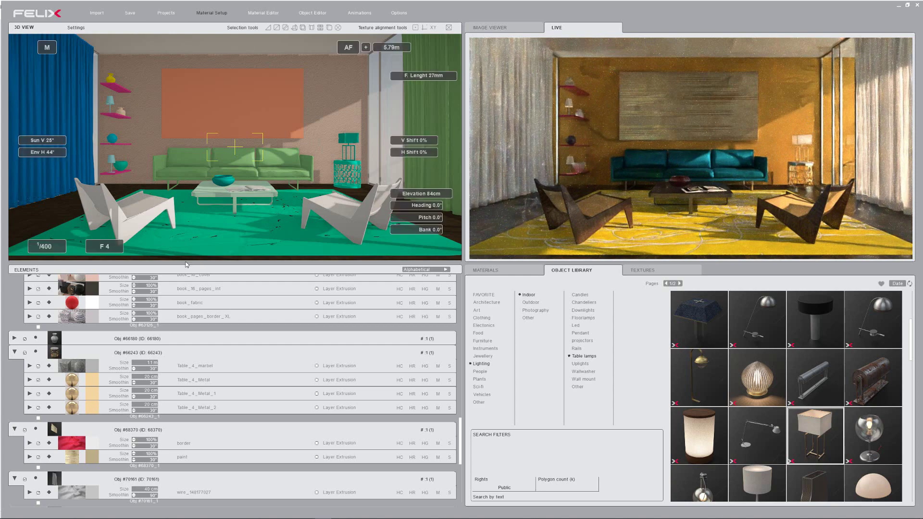
Set the mapping of the glass element's Glass material to Cubic UV.
{"action": "scroll", "coordinate": [386, 130], "scroll_direction": "up", "scroll_amount": 5}
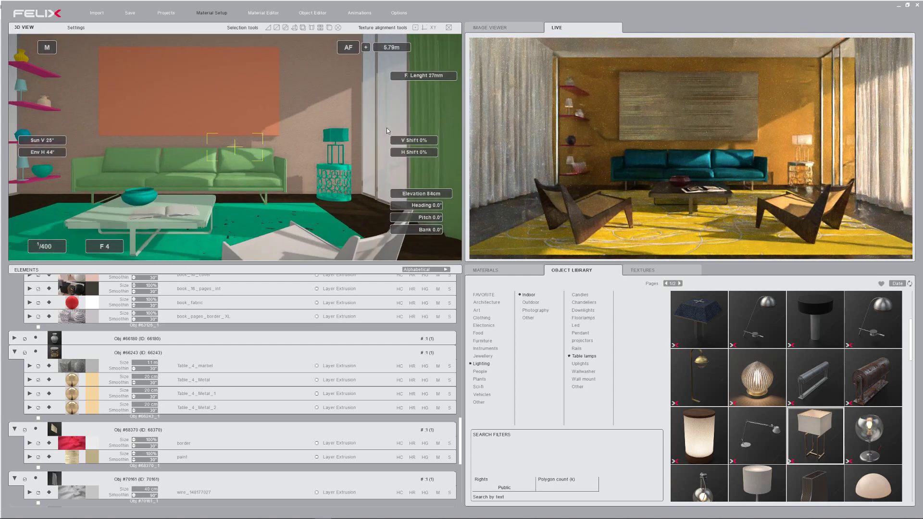
{"action": "scroll", "coordinate": [132, 343], "scroll_direction": "up", "scroll_amount": 10}
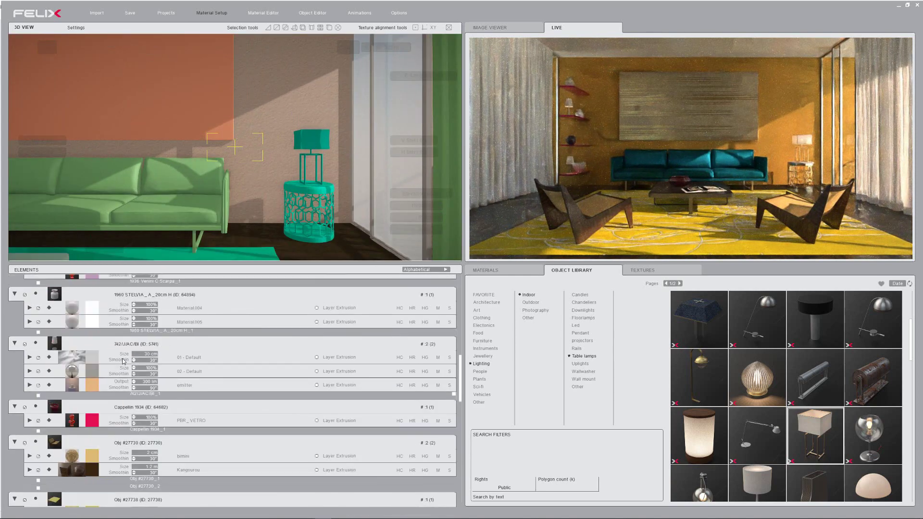
{"action": "scroll", "coordinate": [132, 342], "scroll_direction": "up", "scroll_amount": 10}
{"action": "left_click", "coordinate": [14, 338]}
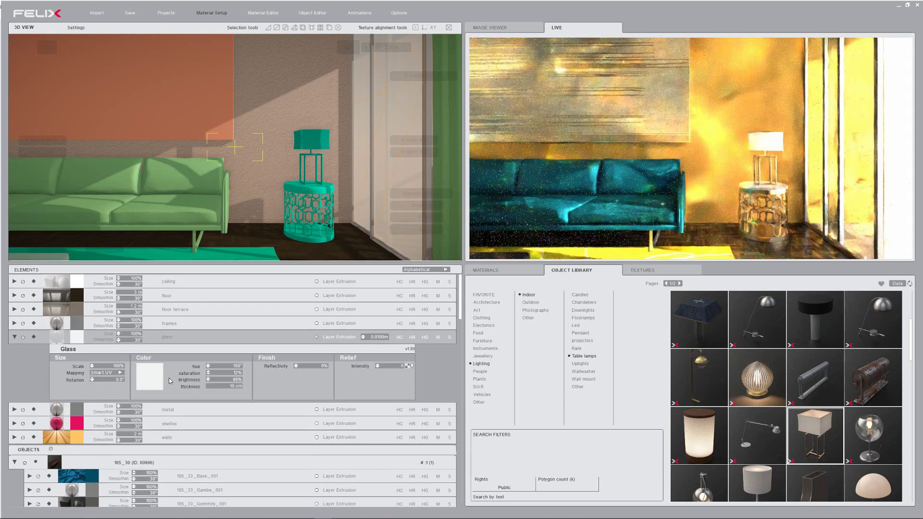
{"action": "left_click", "coordinate": [111, 385]}
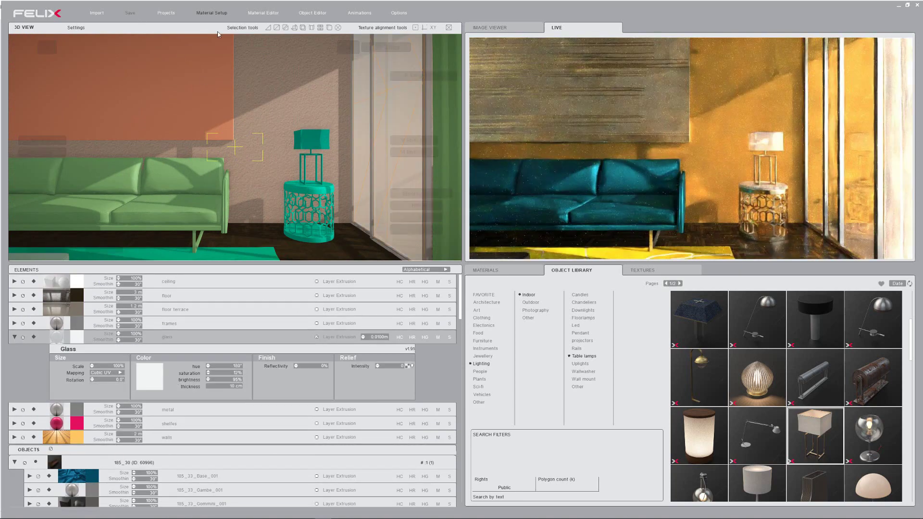
Filter the textures to normal maps in the Pattern category and apply the single-ring texture as the Glass material's relief.
{"action": "left_click", "coordinate": [642, 270]}
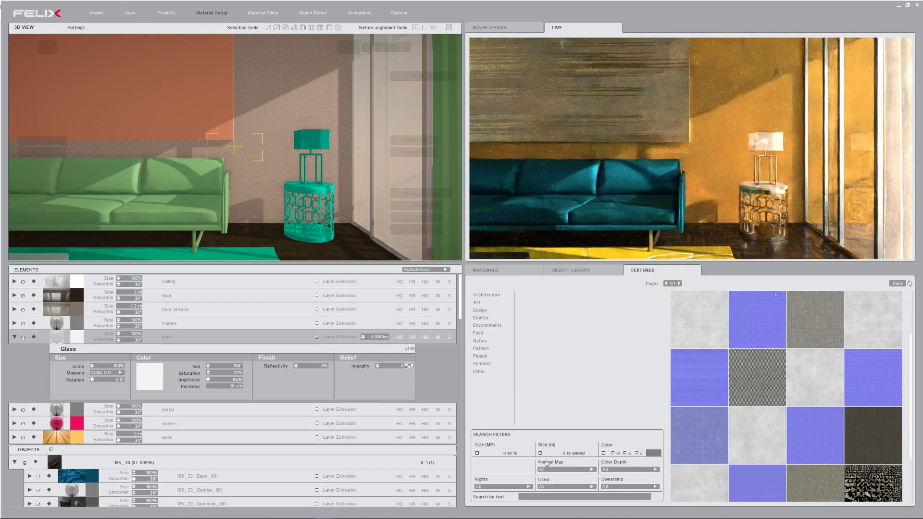
{"action": "left_click", "coordinate": [552, 470]}
{"action": "left_click", "coordinate": [546, 486]}
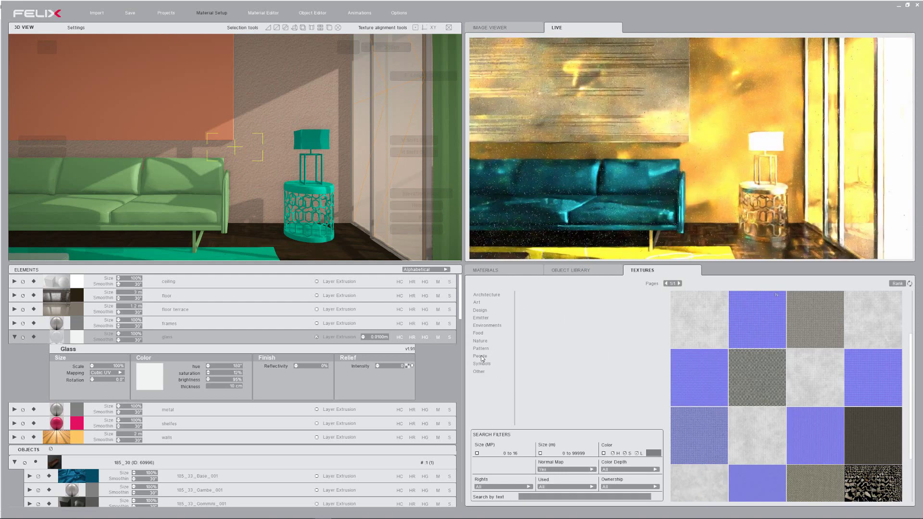
{"action": "left_click", "coordinate": [481, 349]}
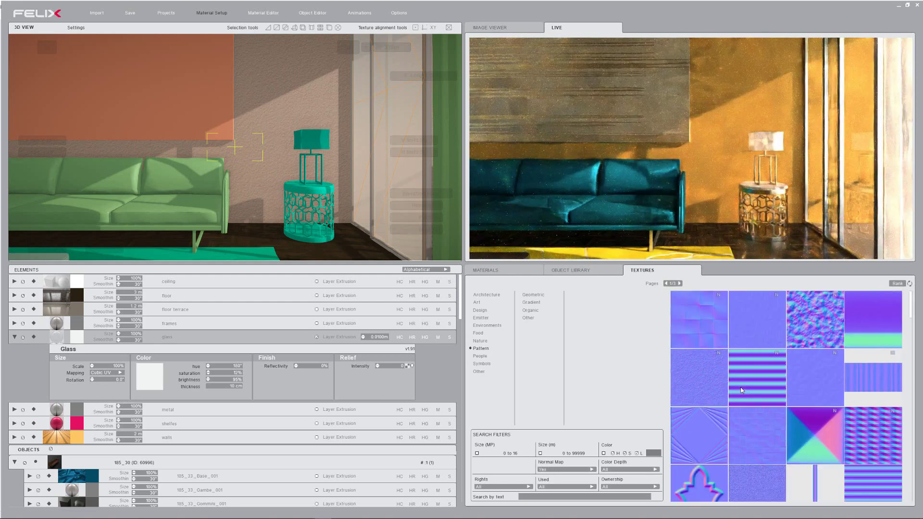
{"action": "middle_click_drag", "start_coordinate": [444, 234], "coordinate": [231, 243]}
{"action": "scroll", "coordinate": [751, 389], "scroll_direction": "down", "scroll_amount": 6}
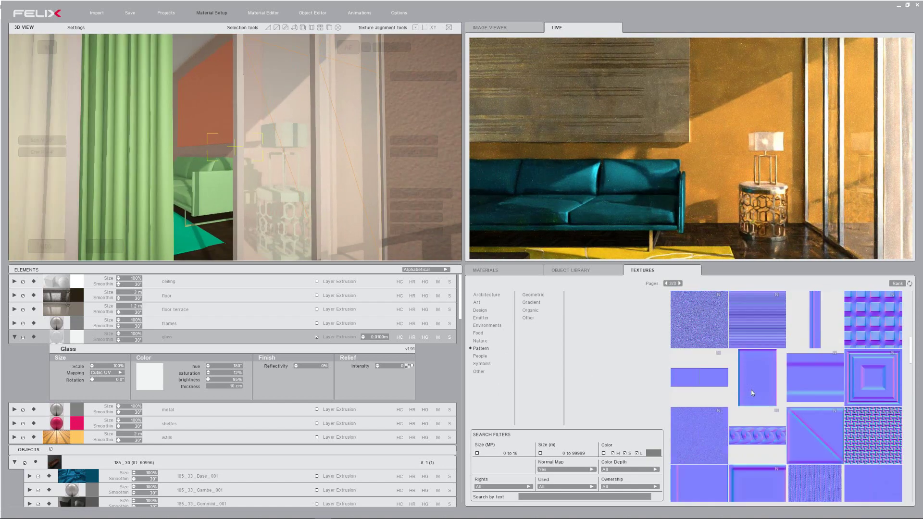
{"action": "left_click_drag", "start_coordinate": [709, 443], "coordinate": [429, 373]}
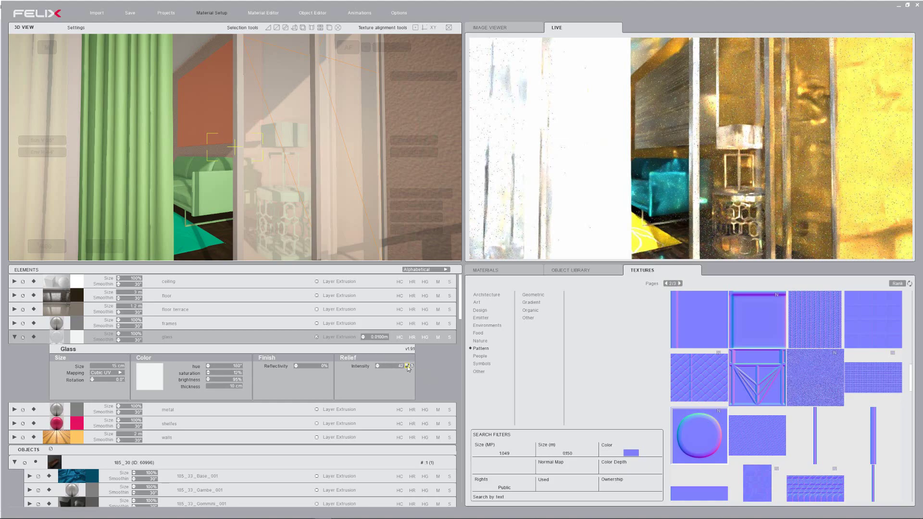
Resize the glass's ring relief texture in the Texture Editor and inspect the patterned glass and its light on the wall.
{"action": "left_click", "coordinate": [407, 366]}
{"action": "left_click", "coordinate": [402, 273]}
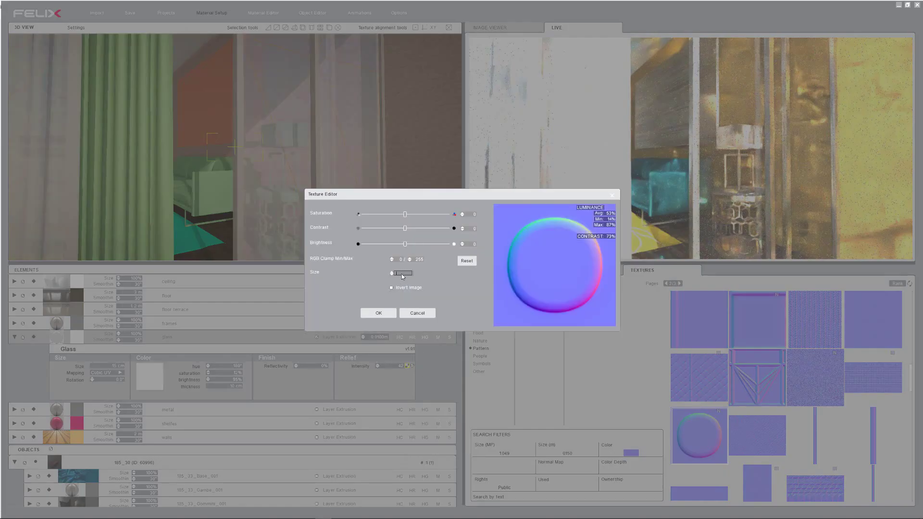
{"action": "left_click", "coordinate": [379, 313]}
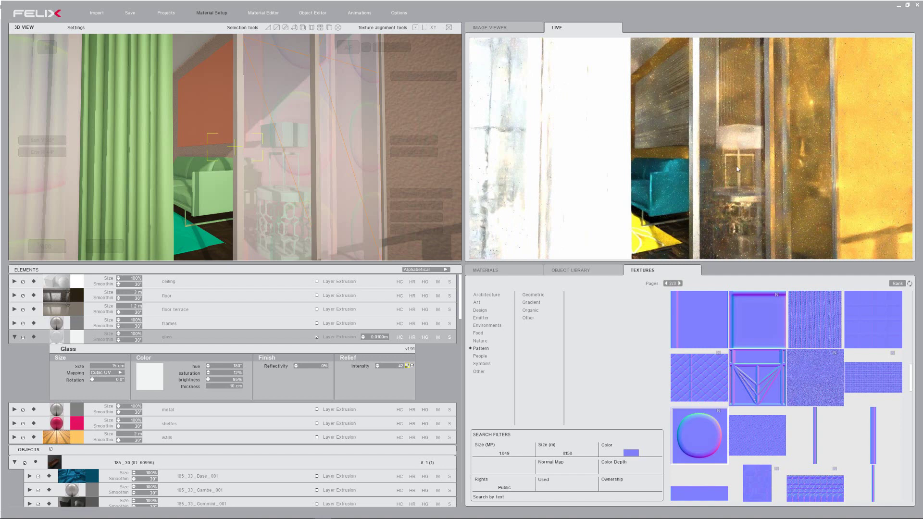
{"action": "mouse_move", "coordinate": [283, 147]}
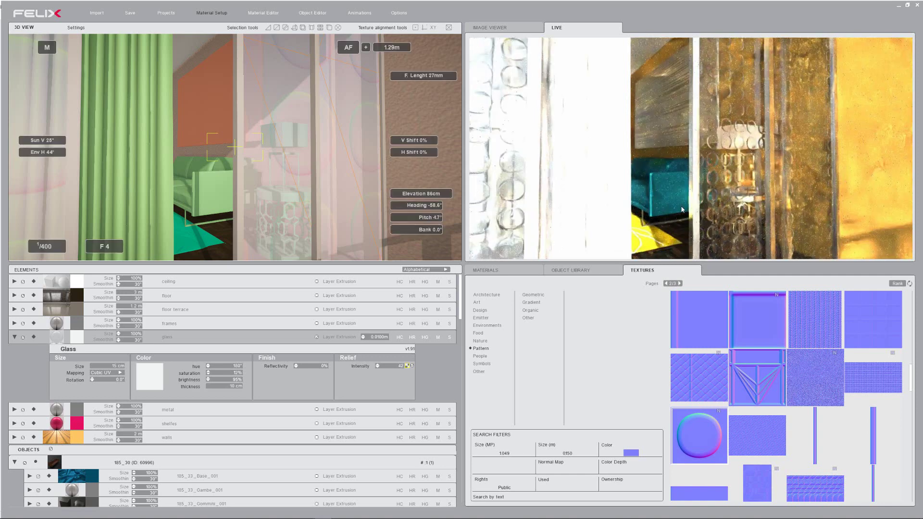
{"action": "middle_click_drag", "start_coordinate": [283, 147], "coordinate": [262, 148]}
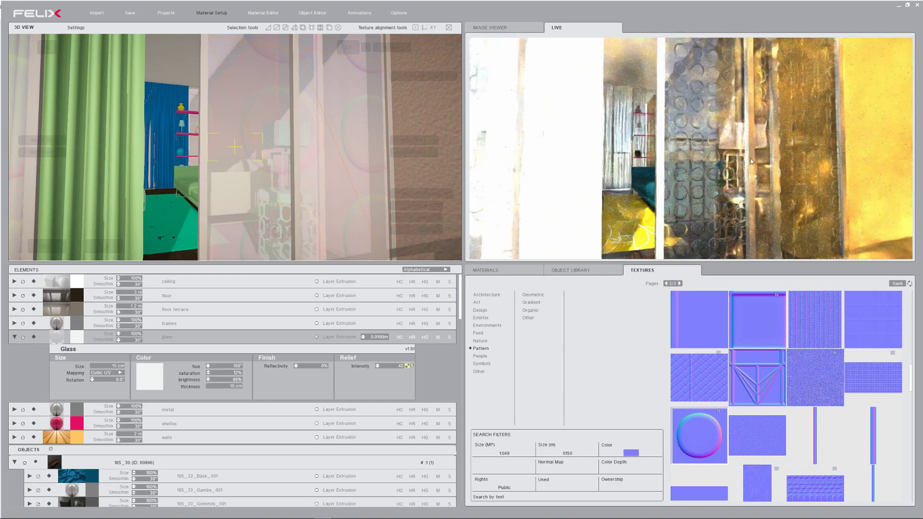
{"action": "middle_click_drag", "start_coordinate": [249, 186], "coordinate": [230, 209]}
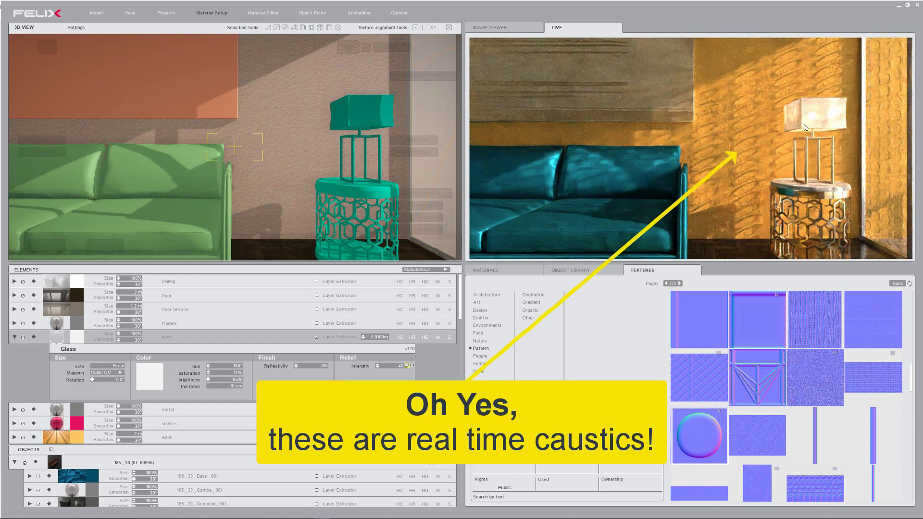
{"action": "left_click_drag", "start_coordinate": [284, 91], "coordinate": [318, 119]}
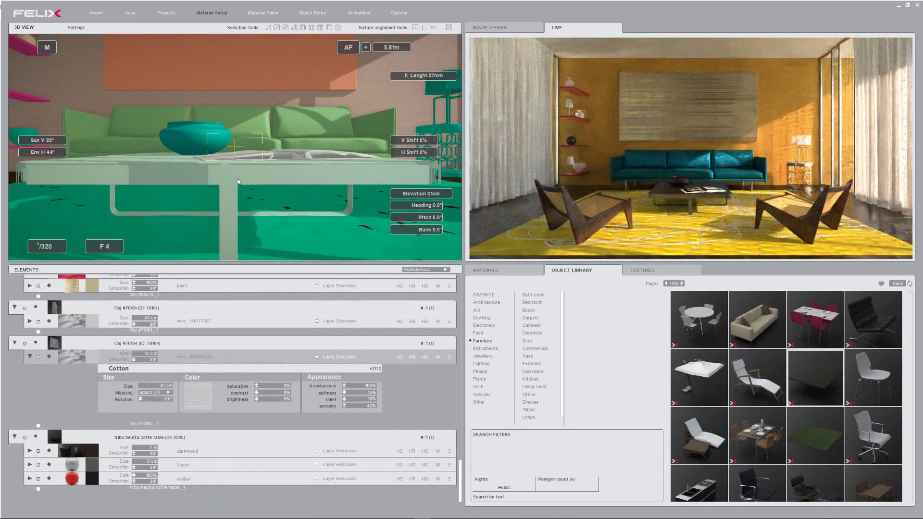
Apply the vertically grained Brass material from Design, Metal, Bronze to the frame of the tribu neutra coffee table.
{"action": "scroll", "coordinate": [238, 182], "scroll_direction": "up", "scroll_amount": 2}
{"action": "left_click_drag", "start_coordinate": [238, 182], "coordinate": [241, 173]}
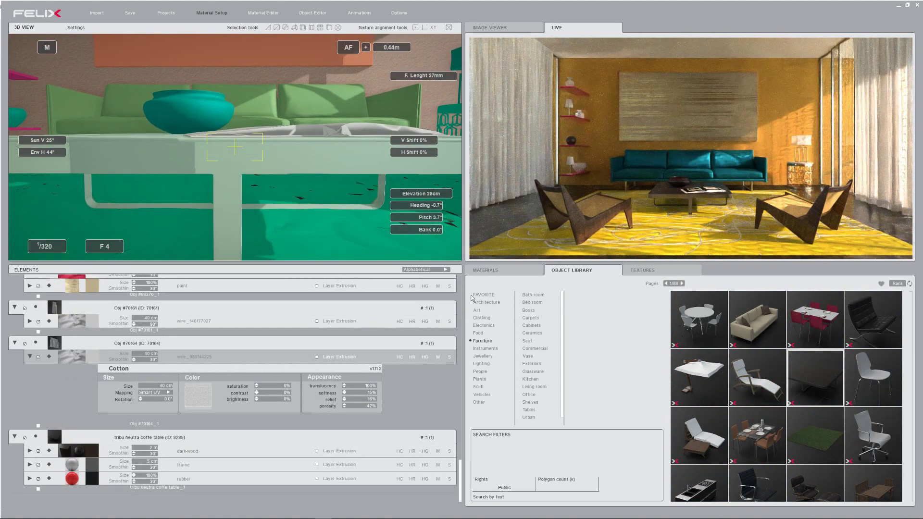
{"action": "left_click", "coordinate": [486, 271]}
{"action": "left_click", "coordinate": [534, 380]}
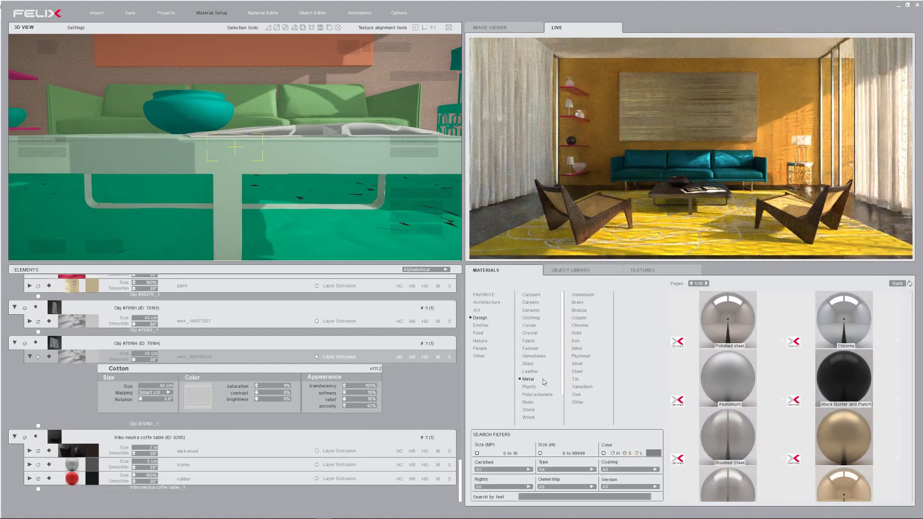
{"action": "left_click", "coordinate": [579, 310]}
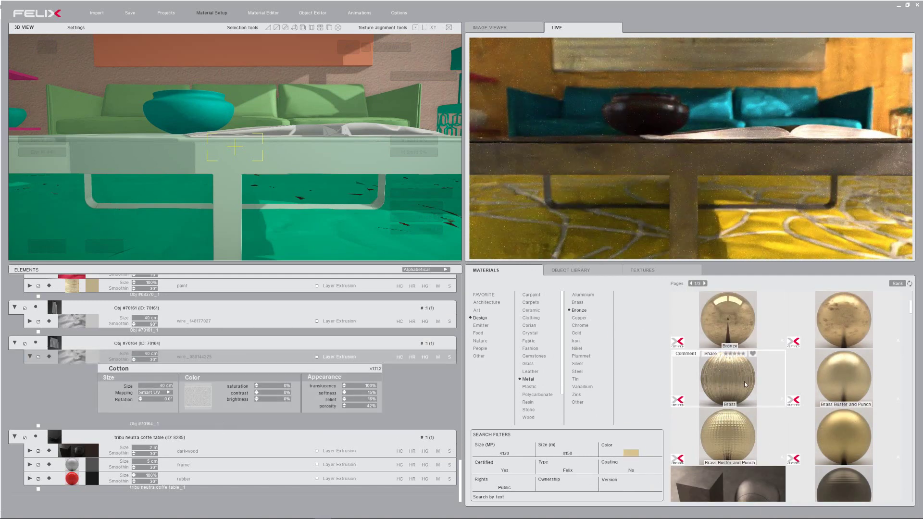
{"action": "left_click_drag", "start_coordinate": [761, 388], "coordinate": [76, 468]}
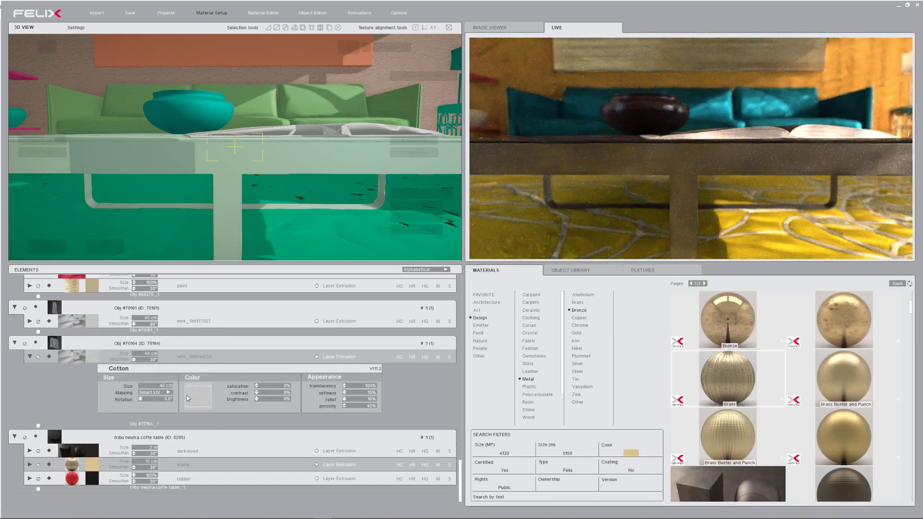
Set the size of the coffee table frame's Brass material to 30 cm.
{"action": "left_click", "coordinate": [29, 465]}
{"action": "scroll", "coordinate": [208, 436], "scroll_direction": "down", "scroll_amount": 1}
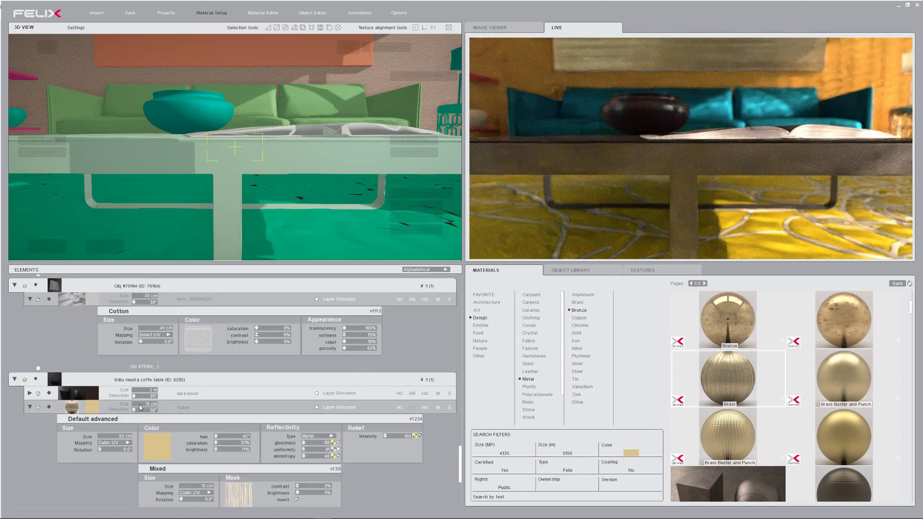
{"action": "left_click", "coordinate": [140, 405]}
{"action": "type", "text": "30"}
{"action": "key", "text": "Return"}
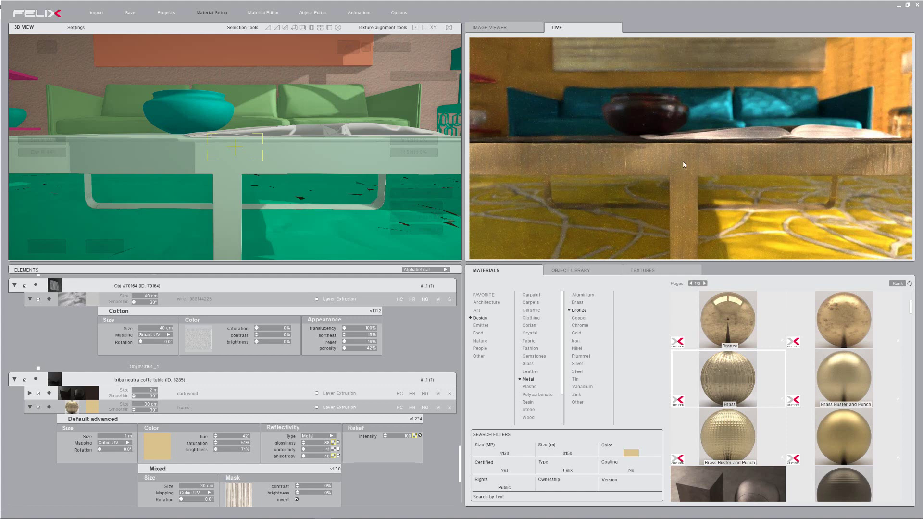
{"action": "middle_click_drag", "start_coordinate": [273, 98], "coordinate": [274, 163]}
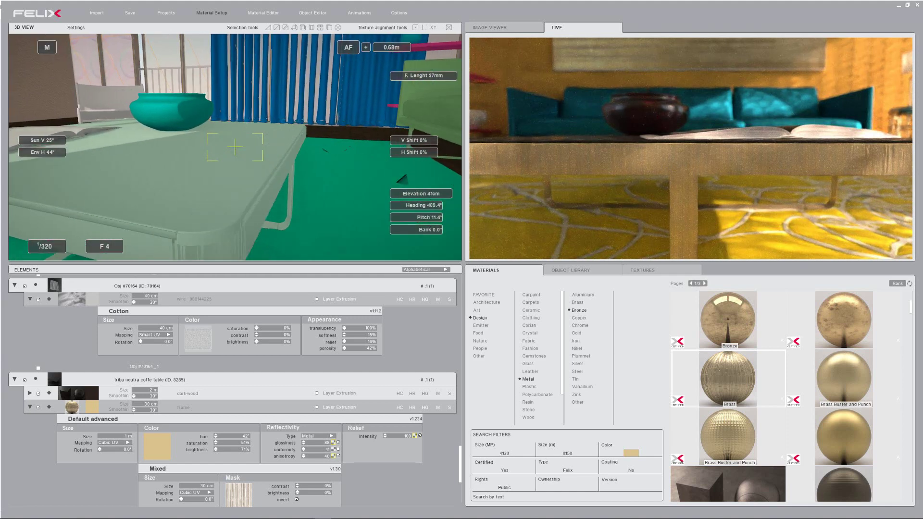
Bring the tribu neutra coffee table's top into view and set its dark Wood material's glossiness to 82%.
{"action": "left_click_drag", "start_coordinate": [235, 149], "coordinate": [241, 174]}
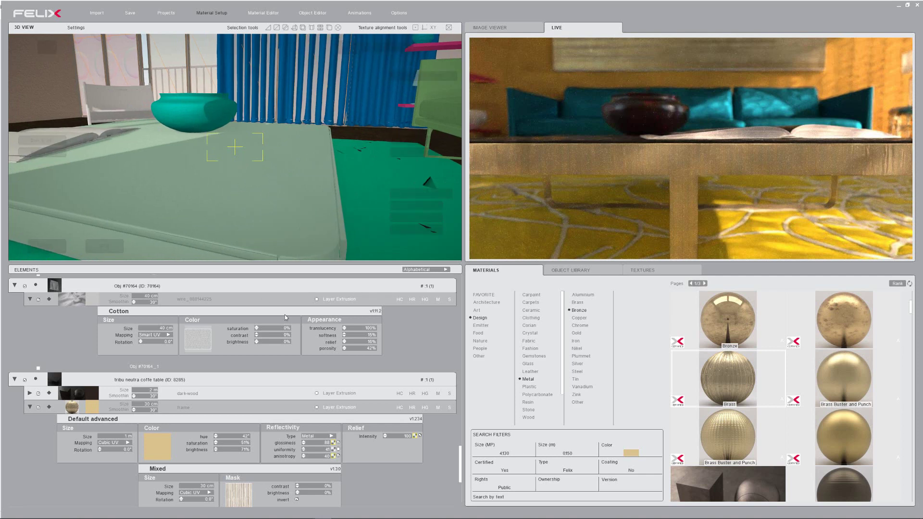
{"action": "left_click", "coordinate": [29, 393]}
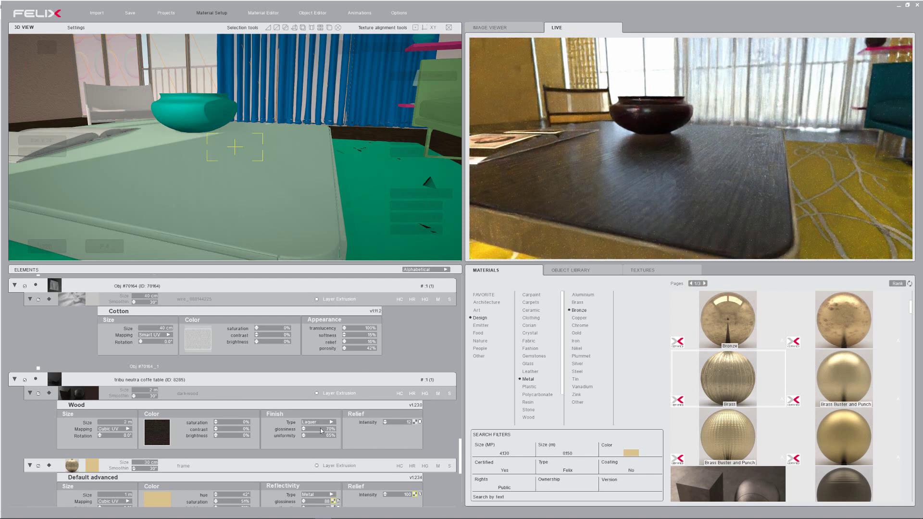
{"action": "left_click_drag", "start_coordinate": [321, 429], "coordinate": [319, 432]}
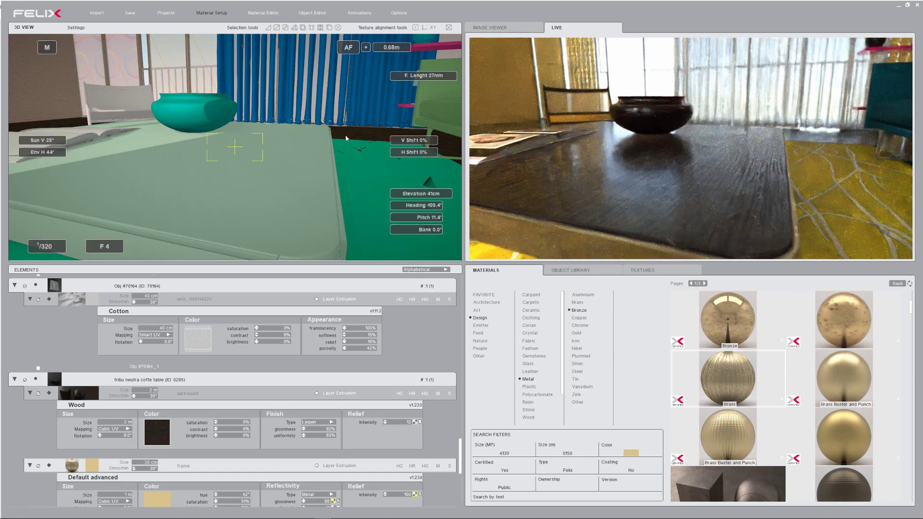
Set the floor's Parquet material to glossiness 64 and uniformity 31.
{"action": "middle_click_drag", "start_coordinate": [266, 133], "coordinate": [384, 138]}
{"action": "left_click_drag", "start_coordinate": [270, 154], "coordinate": [356, 196]}
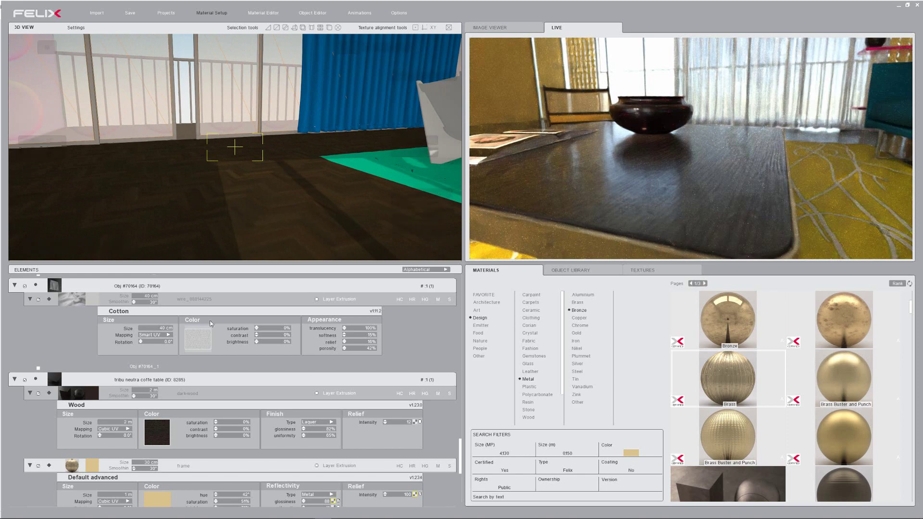
{"action": "left_click", "coordinate": [197, 194]}
{"action": "scroll", "coordinate": [175, 356], "scroll_direction": "up", "scroll_amount": 1}
{"action": "left_click", "coordinate": [15, 296]}
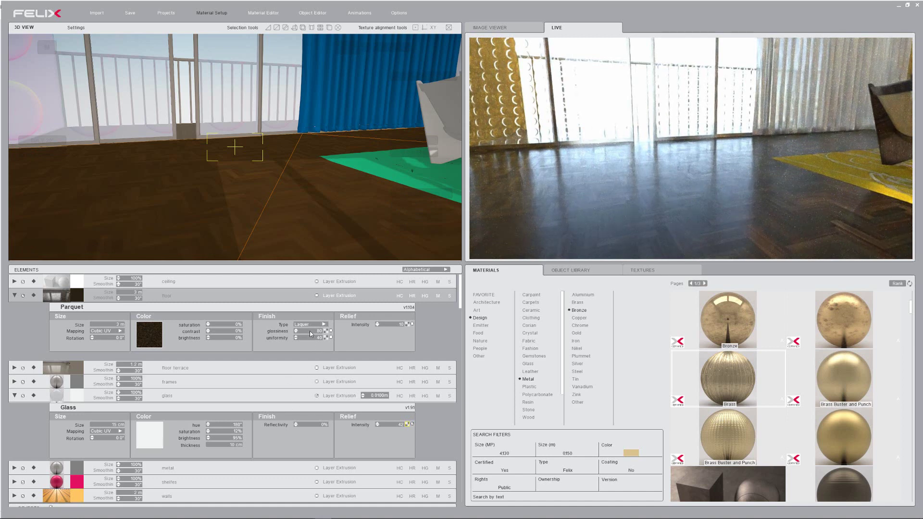
{"action": "left_click_drag", "start_coordinate": [314, 331], "coordinate": [309, 332]}
{"action": "scroll", "coordinate": [310, 332], "scroll_direction": "down", "scroll_amount": 2}
{"action": "scroll", "coordinate": [311, 339], "scroll_direction": "down", "scroll_amount": 3}
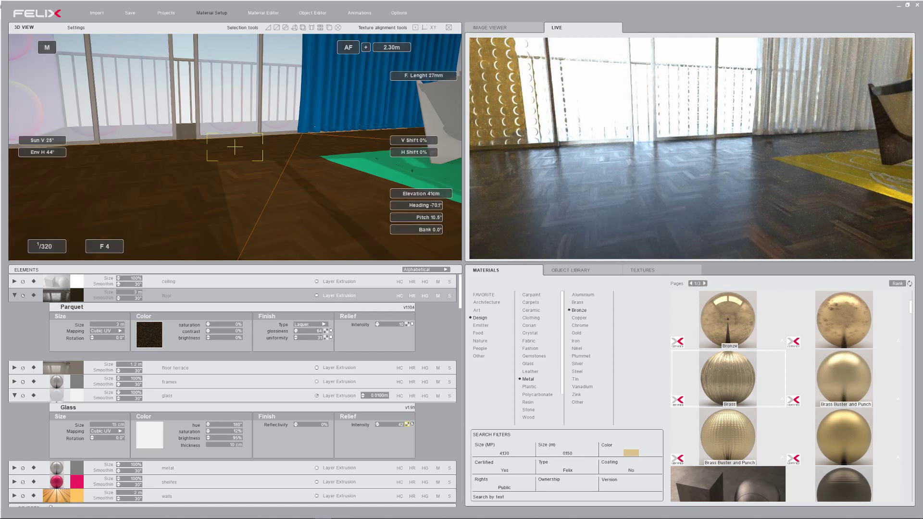
Return the camera to the wide frontal view of the room and open the project's list of views.
{"action": "key", "text": "ctrl+z"}
{"action": "key", "text": "ctrl+z"}
{"action": "key", "text": "ctrl+z"}
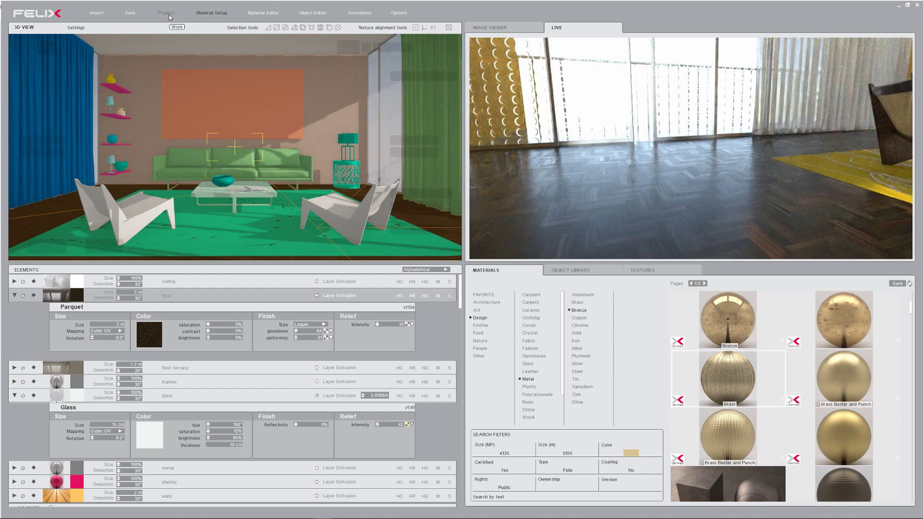
{"action": "mouse_move", "coordinate": [383, 233]}
{"action": "left_click", "coordinate": [159, 13]}
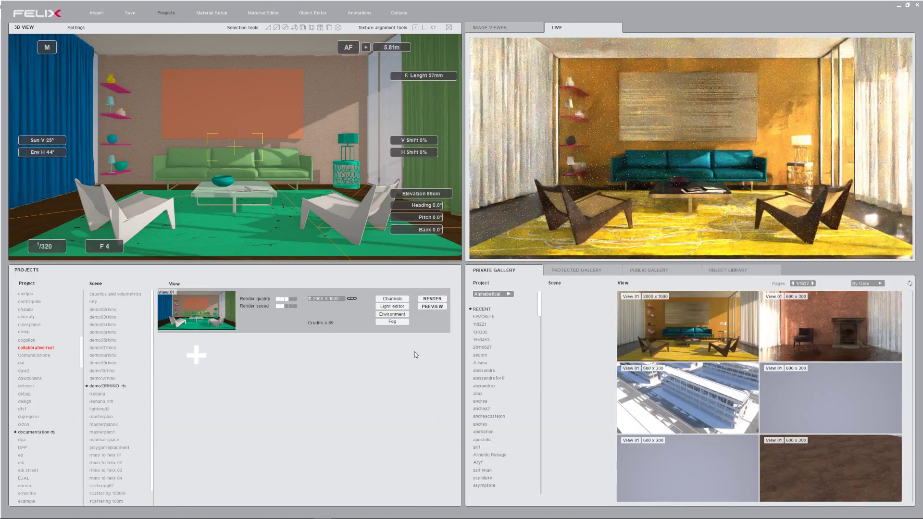
Add a second view and frame it closely on the coffee table and bowl, at about 37 cm elevation.
{"action": "left_click", "coordinate": [198, 400]}
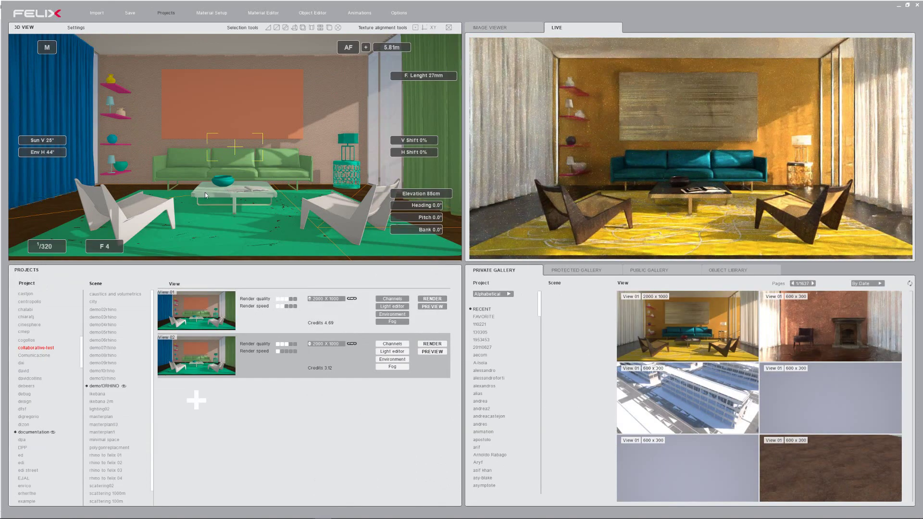
{"action": "scroll", "coordinate": [235, 193], "scroll_direction": "up", "scroll_amount": 6}
{"action": "scroll", "coordinate": [226, 196], "scroll_direction": "up", "scroll_amount": 2}
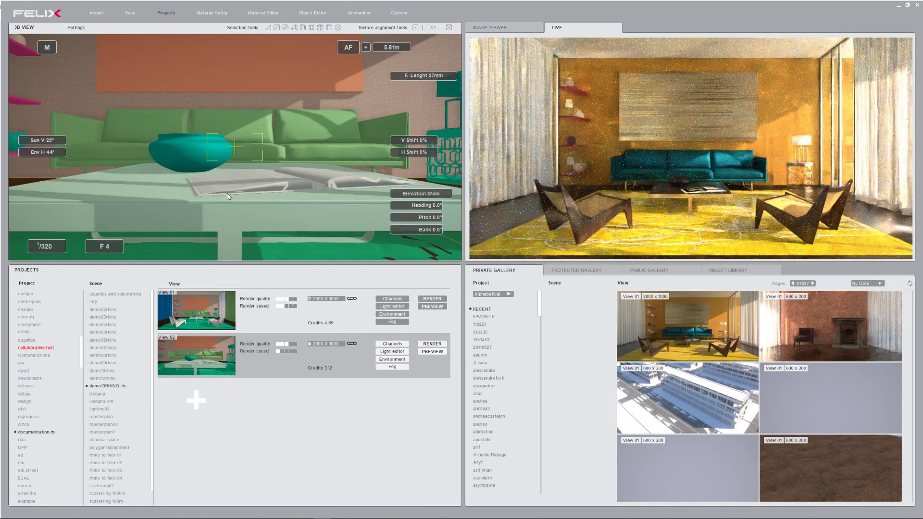
Add a third view and frame the sofa obliquely with the curtains, coffee table and armchair, at about 52 cm elevation.
{"action": "left_click", "coordinate": [197, 404]}
{"action": "left_click", "coordinate": [205, 356]}
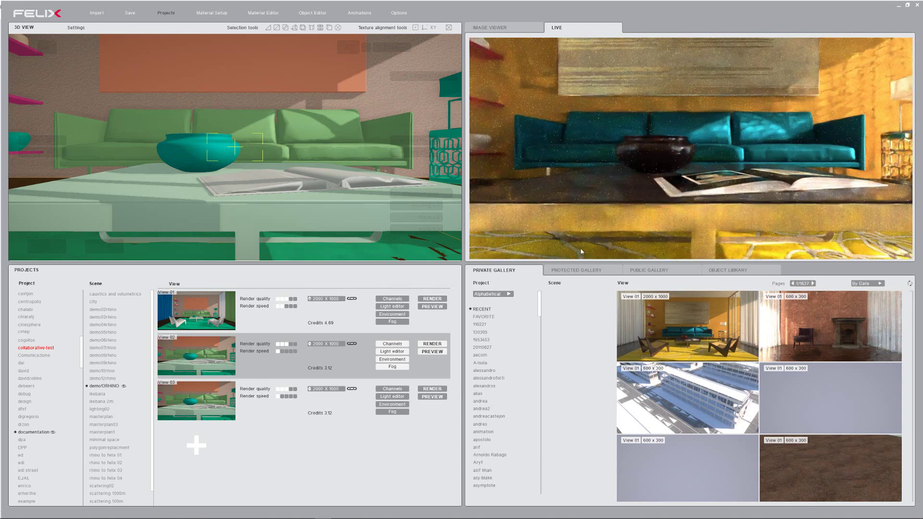
{"action": "mouse_move", "coordinate": [125, 219]}
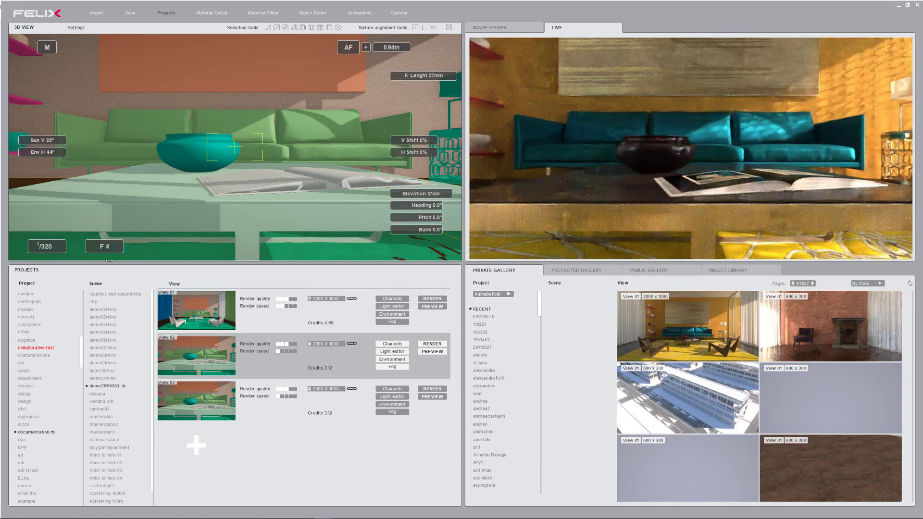
{"action": "left_click", "coordinate": [198, 401]}
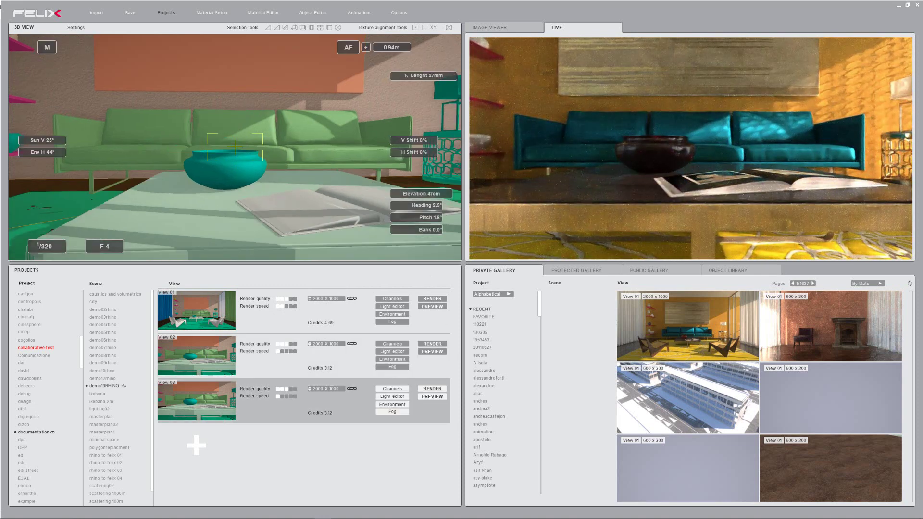
{"action": "left_click_drag", "start_coordinate": [414, 115], "coordinate": [283, 112]}
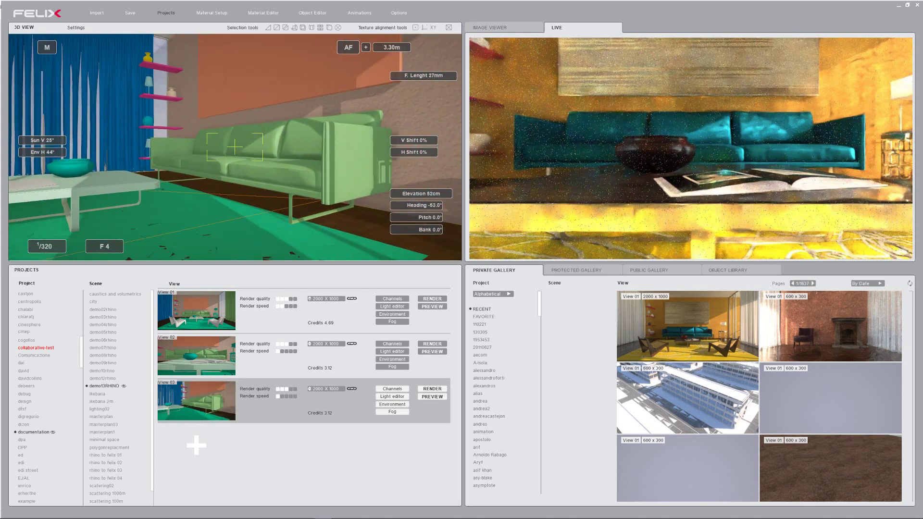
{"action": "right_click_drag", "start_coordinate": [289, 113], "coordinate": [435, 132]}
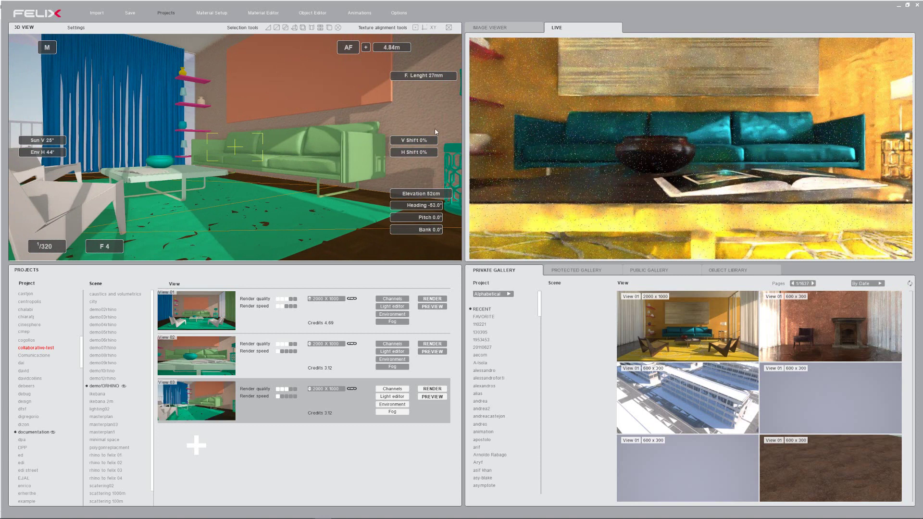
Add a fourth view looking steeply down on the shelves, curtain and sofa from about 253 cm elevation.
{"action": "left_click", "coordinate": [196, 446]}
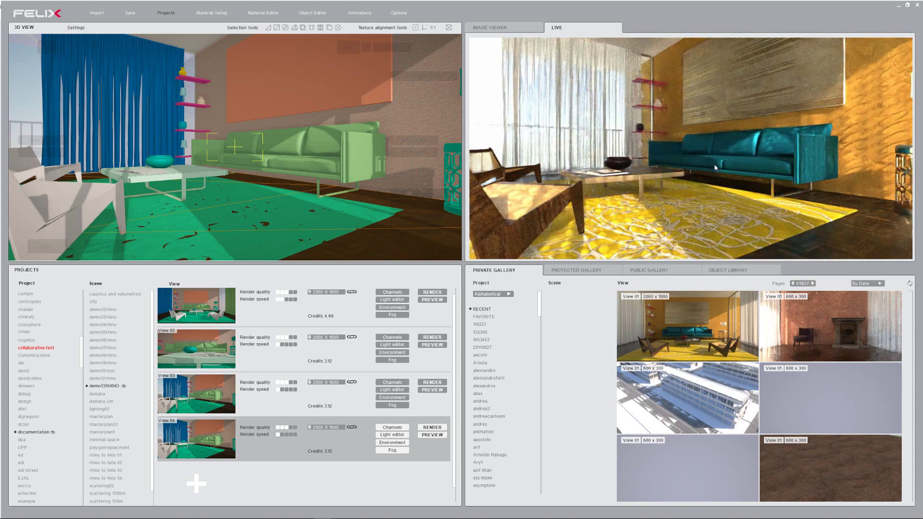
{"action": "scroll", "coordinate": [182, 127], "scroll_direction": "up", "scroll_amount": 4}
{"action": "scroll", "coordinate": [183, 128], "scroll_direction": "up", "scroll_amount": 5}
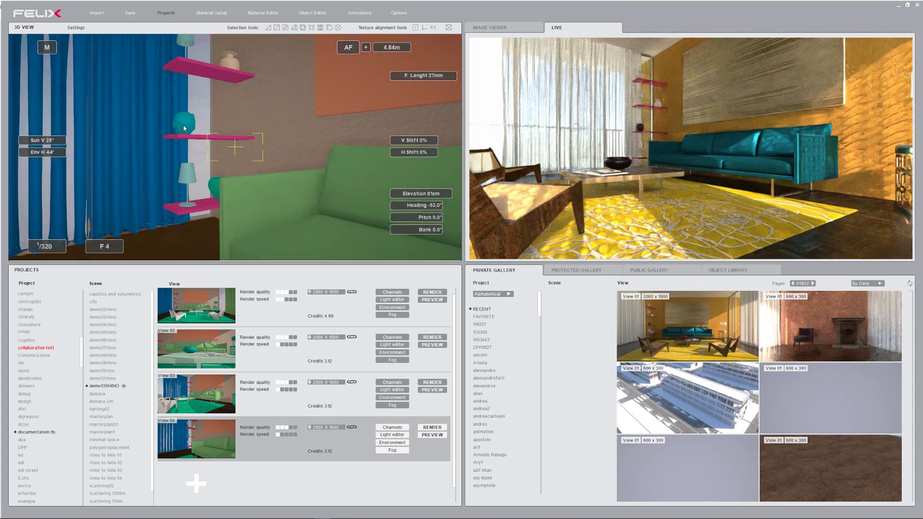
{"action": "middle_click_drag", "start_coordinate": [183, 128], "coordinate": [241, 192]}
{"action": "middle_click_drag", "start_coordinate": [214, 82], "coordinate": [200, 45]}
{"action": "middle_click_drag", "start_coordinate": [312, 144], "coordinate": [277, 138]}
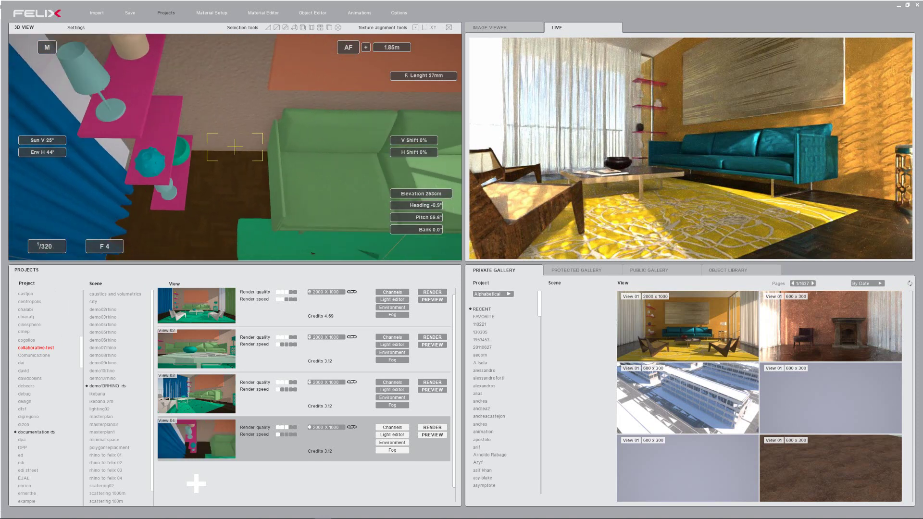
{"action": "mouse_move", "coordinate": [256, 123]}
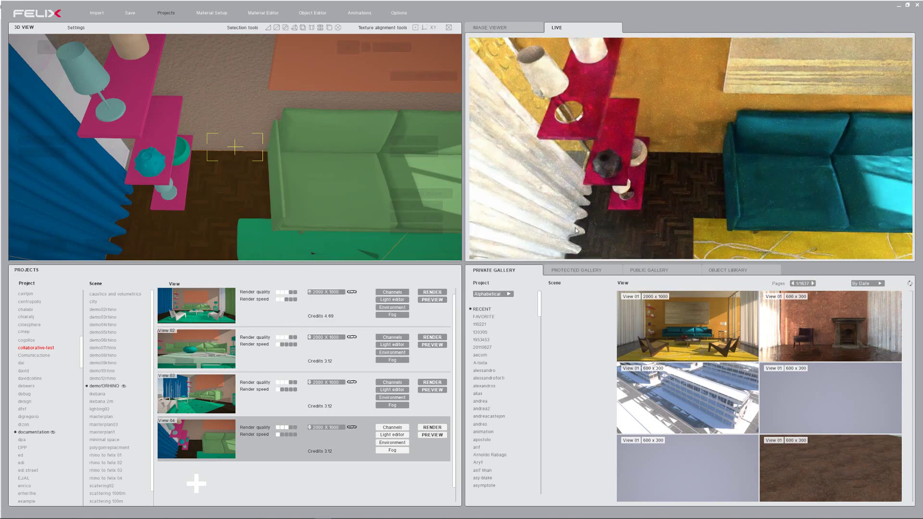
{"action": "mouse_move", "coordinate": [214, 205]}
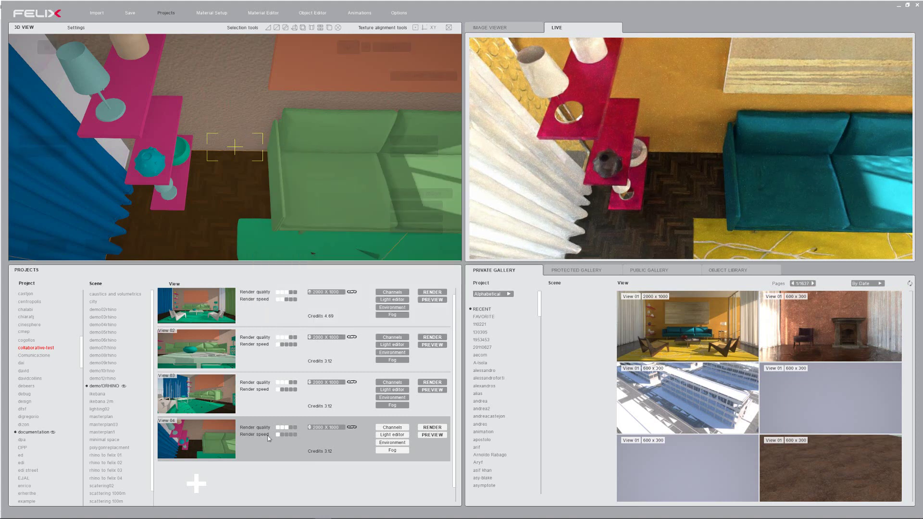
Add a fifth view and frame the sofa's end with the patterned side table and lamp, using a 35 mm focal length.
{"action": "left_click", "coordinate": [198, 483]}
{"action": "right_click_drag", "start_coordinate": [235, 159], "coordinate": [272, 185]}
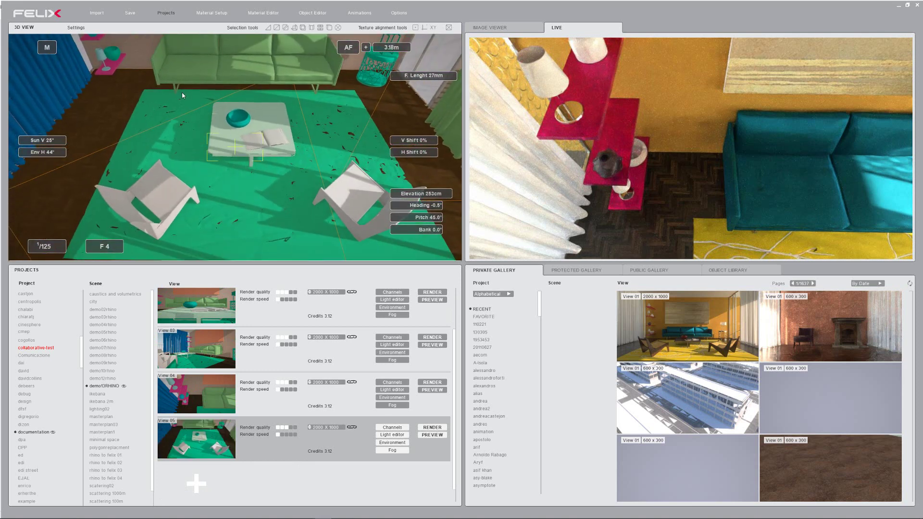
{"action": "right_click_drag", "start_coordinate": [182, 92], "coordinate": [284, 180]}
{"action": "scroll", "coordinate": [374, 97], "scroll_direction": "up", "scroll_amount": 3}
{"action": "key", "text": "h"}
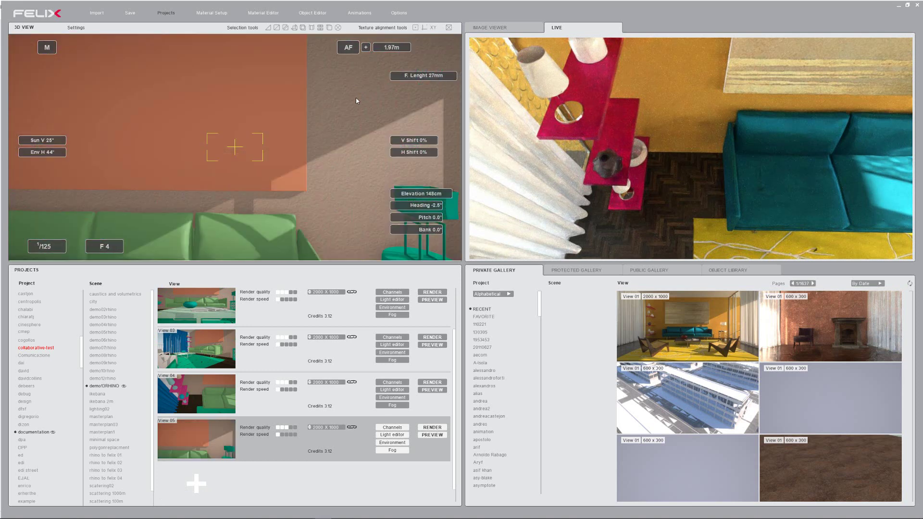
{"action": "middle_click_drag", "start_coordinate": [349, 195], "coordinate": [287, 102]}
{"action": "scroll", "coordinate": [287, 102], "scroll_direction": "down", "scroll_amount": 3}
{"action": "scroll", "coordinate": [288, 103], "scroll_direction": "up", "scroll_amount": 5}
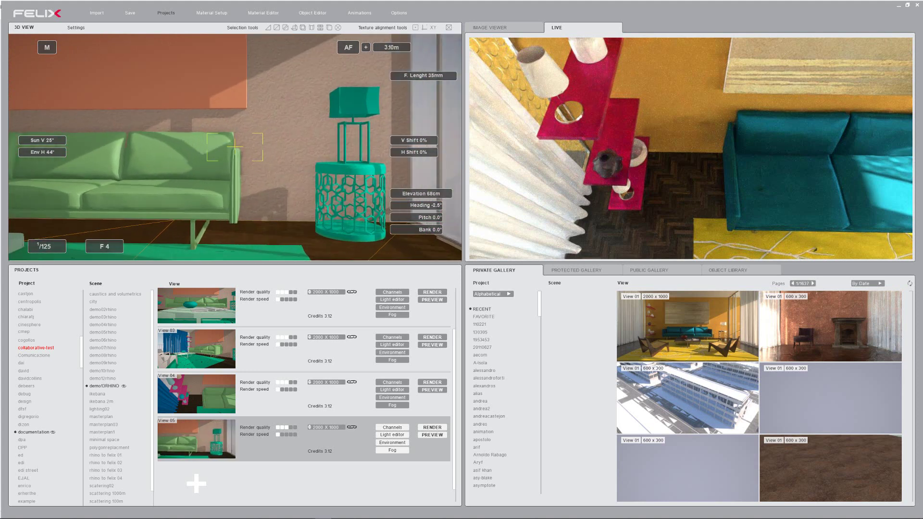
Refine the side-table view with a 44 mm focal length, 60 cm elevation, 1/320 shutter speed and 0.0° heading.
{"action": "mouse_move", "coordinate": [275, 105]}
{"action": "middle_mouse_down"}
{"action": "mouse_move", "coordinate": [277, 91]}
{"action": "mouse_move", "coordinate": [277, 99]}
{"action": "middle_mouse_up"}
{"action": "mouse_move", "coordinate": [280, 134]}
{"action": "middle_mouse_down"}
{"action": "mouse_move", "coordinate": [285, 110]}
{"action": "mouse_move", "coordinate": [276, 131]}
{"action": "middle_mouse_up"}
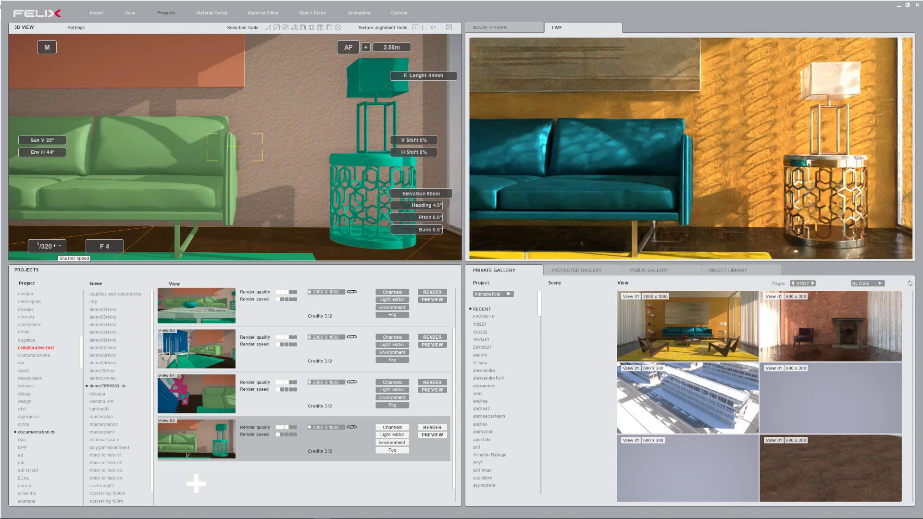
{"action": "left_click_drag", "start_coordinate": [418, 205], "coordinate": [428, 205]}
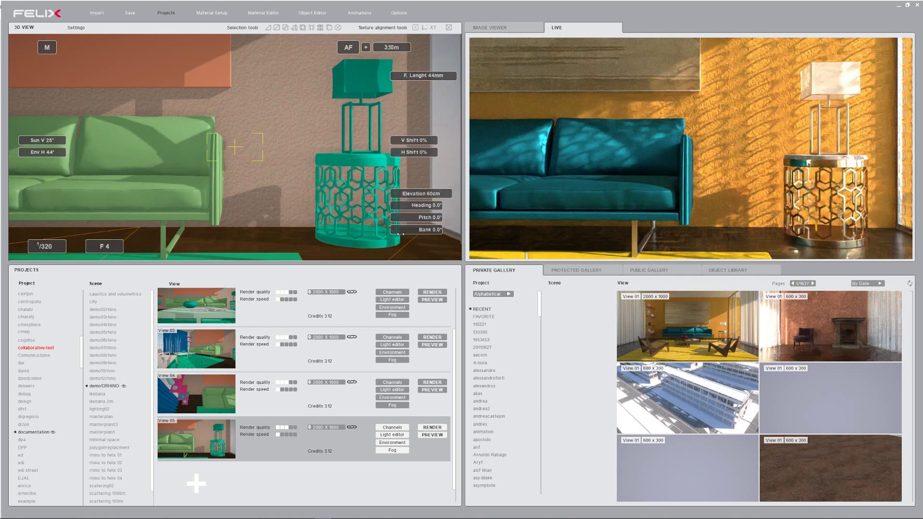